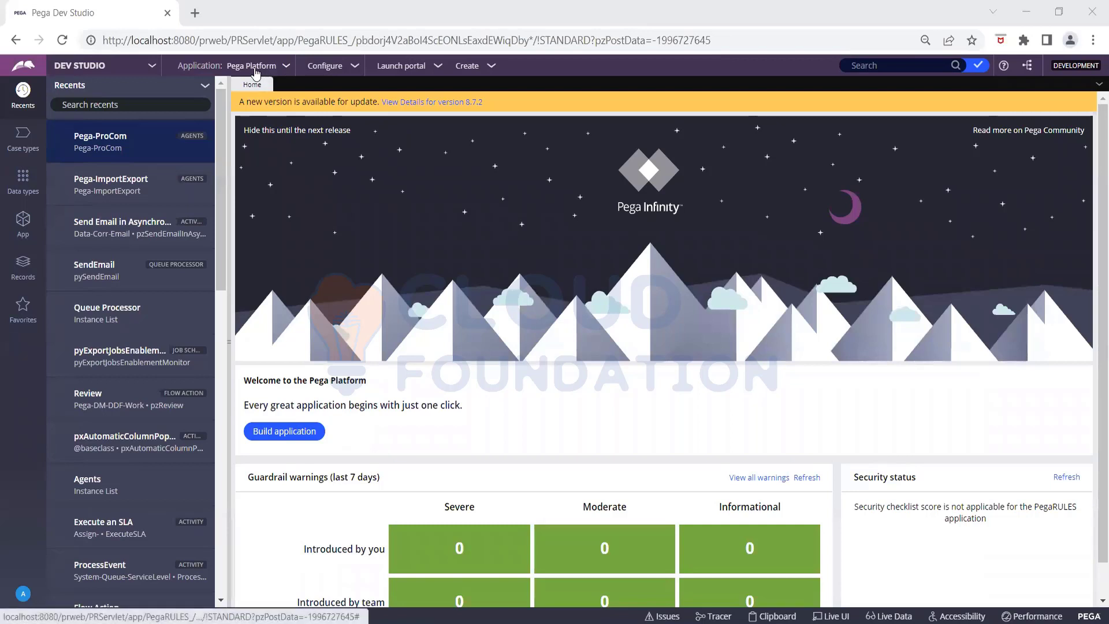
- Choose New Application from the Application: Pega Platform menu
{"action": "left_click", "coordinate": [255, 68]}
{"action": "left_click", "coordinate": [255, 69]}
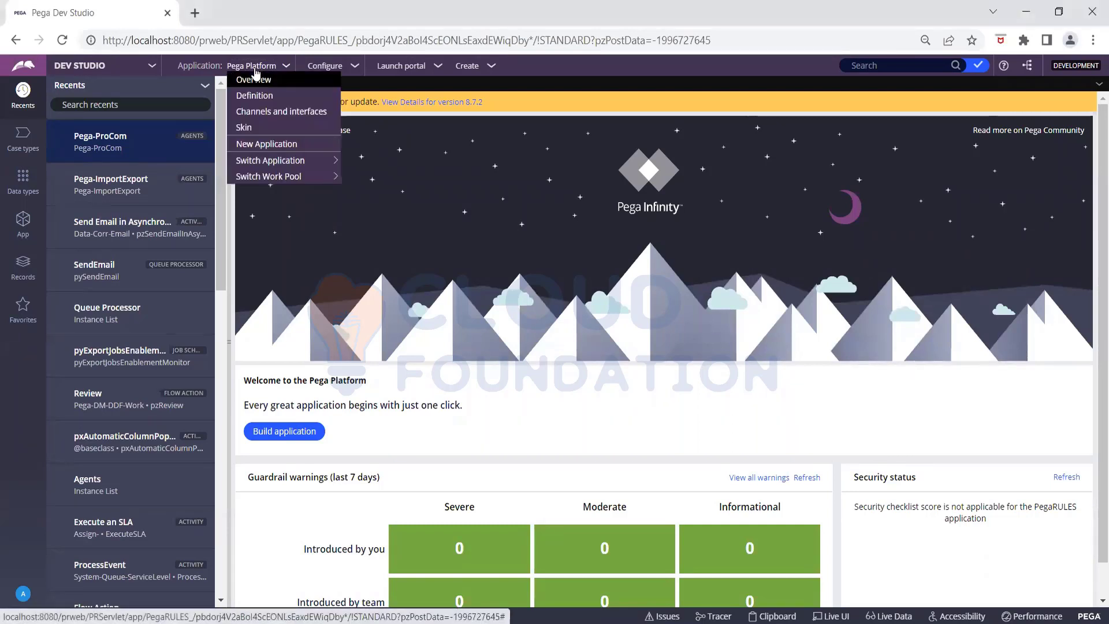
{"action": "left_click", "coordinate": [264, 146]}
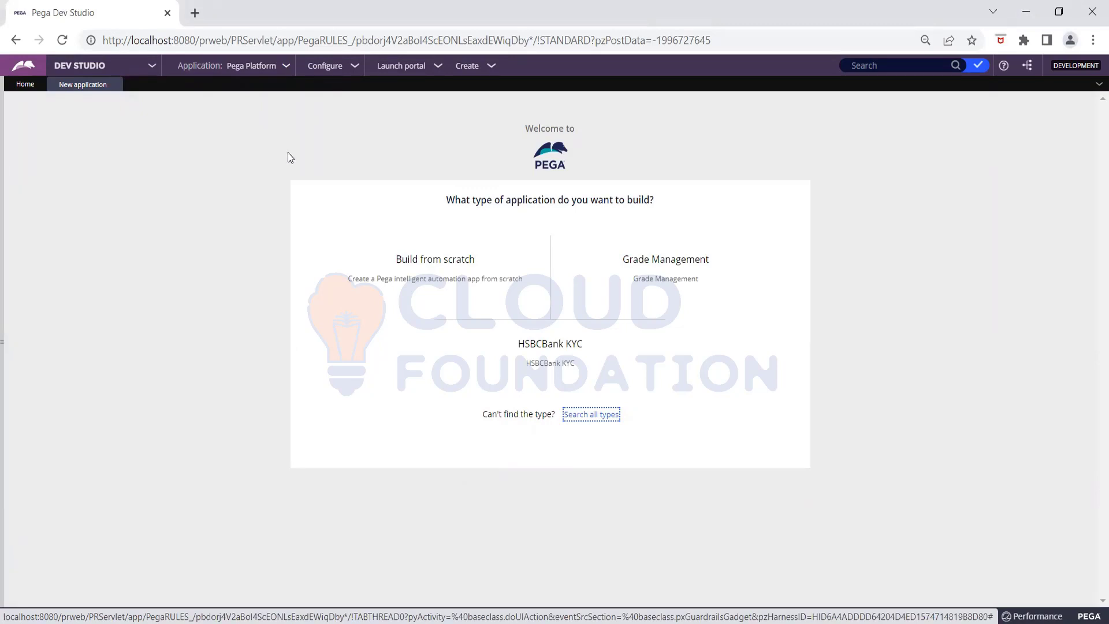
{"action": "mouse_move", "coordinate": [401, 256]}
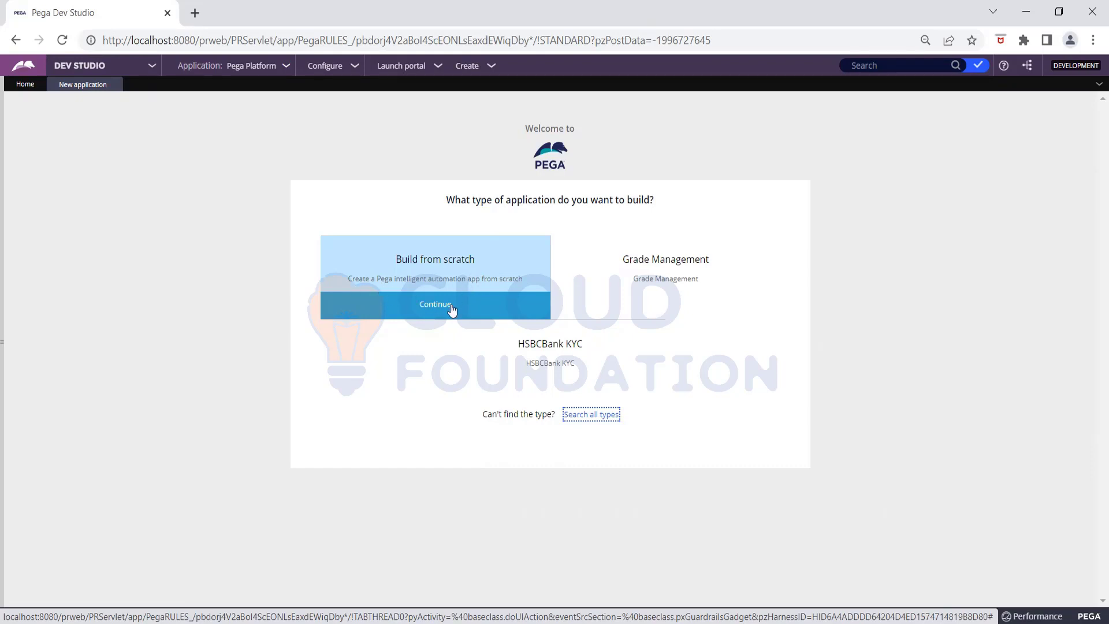
- Build the application from scratch with the Theme Cosmos experience and reach the name box
{"action": "left_click", "coordinate": [452, 310]}
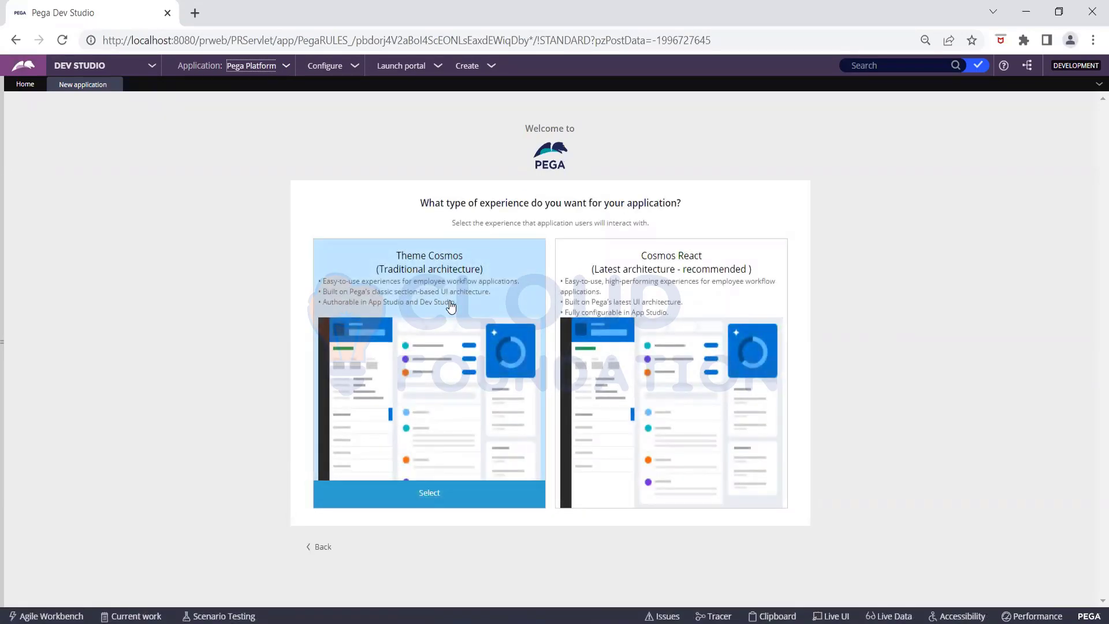
{"action": "left_click", "coordinate": [448, 496]}
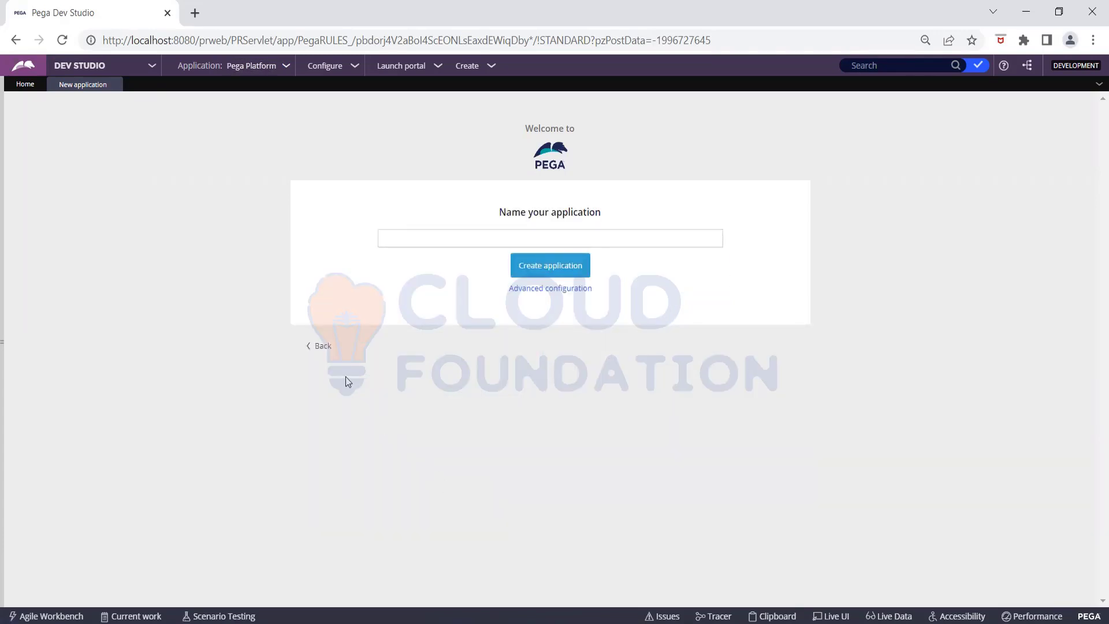
{"action": "left_click", "coordinate": [318, 345]}
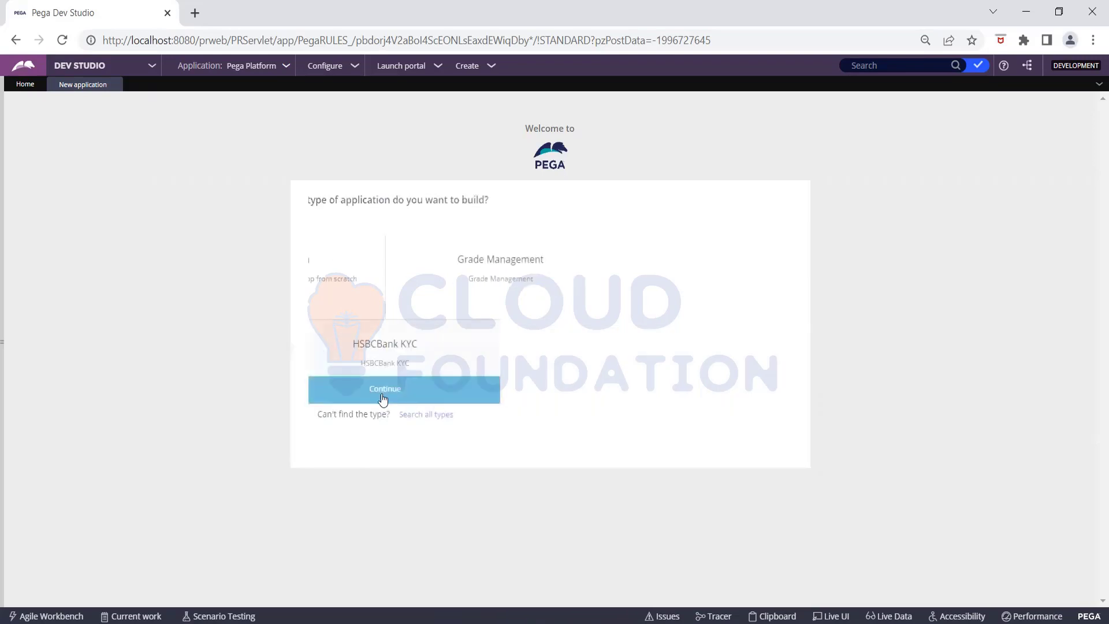
{"action": "left_click", "coordinate": [436, 281]}
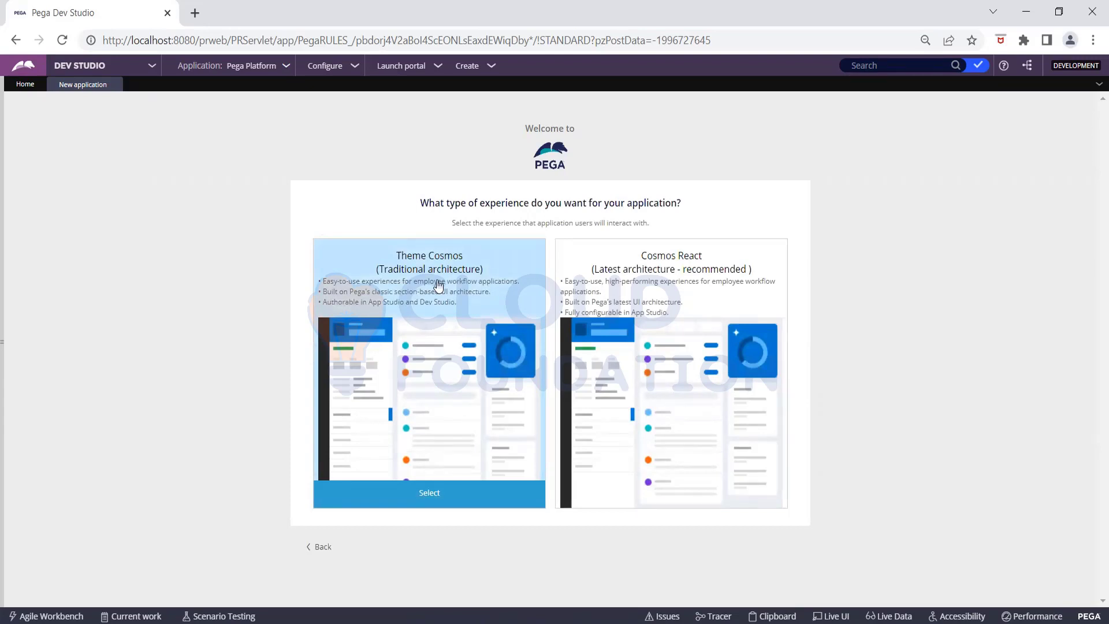
{"action": "left_click", "coordinate": [437, 280]}
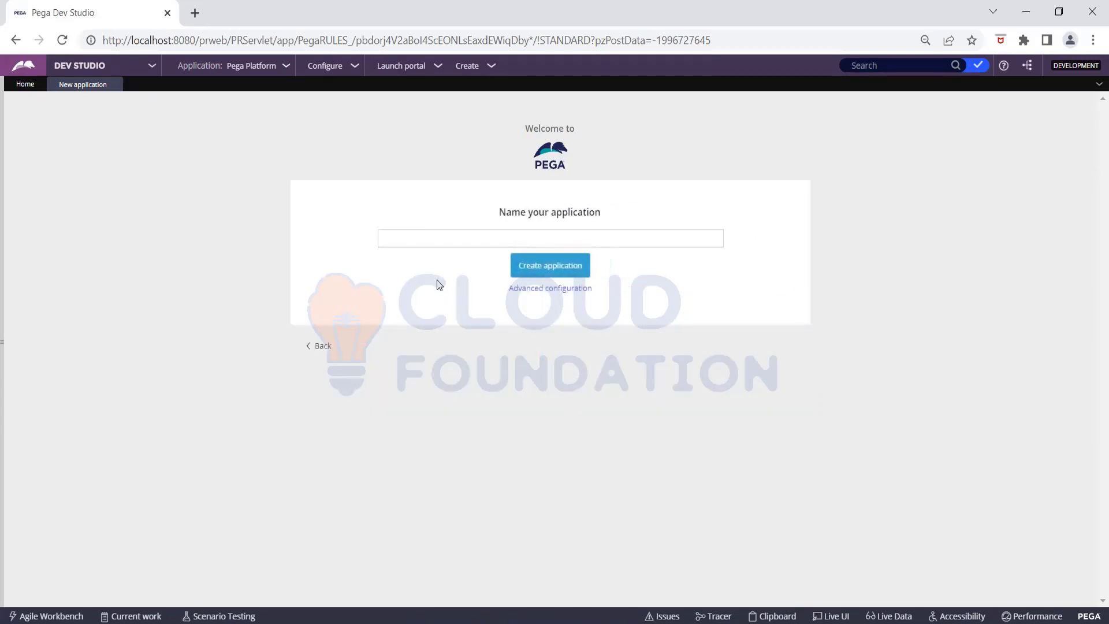
{"action": "left_click", "coordinate": [429, 242]}
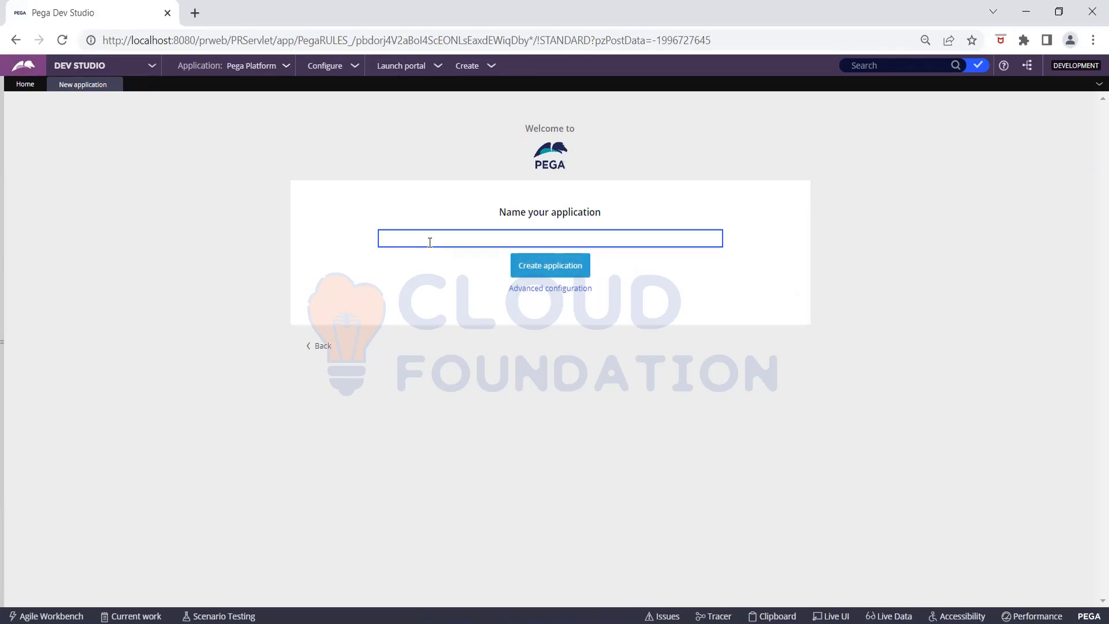
- Name the application OnlineOrder, replacing the mistyped 'Food'
{"action": "type", "text": "Food"}
{"action": "key", "text": "BackSpace"}
{"action": "key", "text": "BackSpace"}
{"action": "key", "text": "BackSpace"}
{"action": "type", "text": "OnlineOrder"}
- In Advanced configuration, choose the Framework structure and clear the default organization name
{"action": "left_click", "coordinate": [577, 288]}
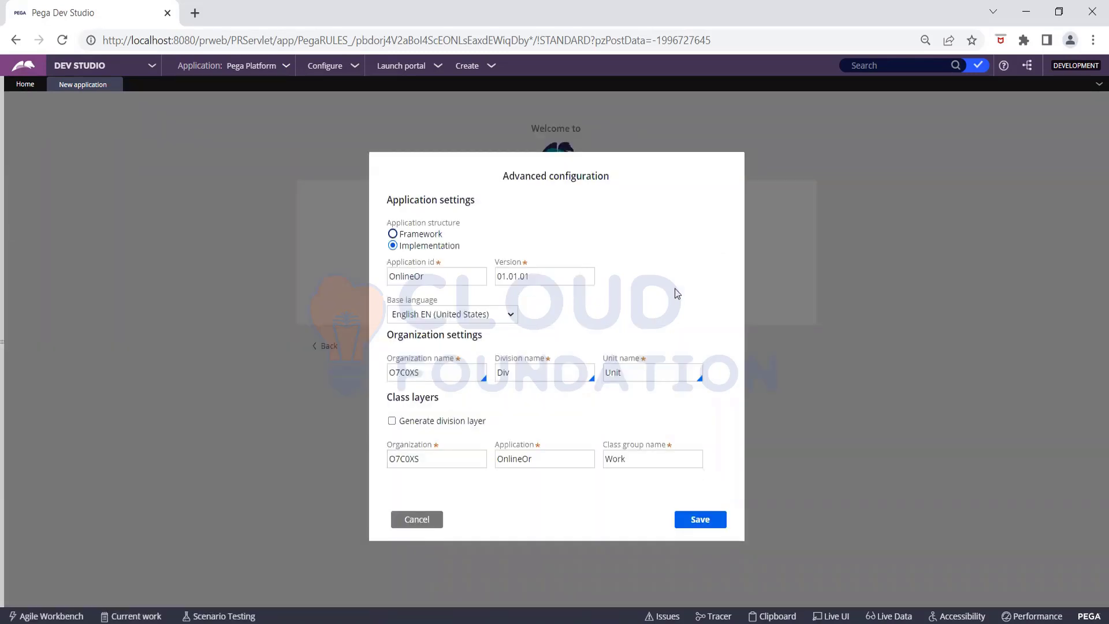
{"action": "left_click", "coordinate": [439, 236]}
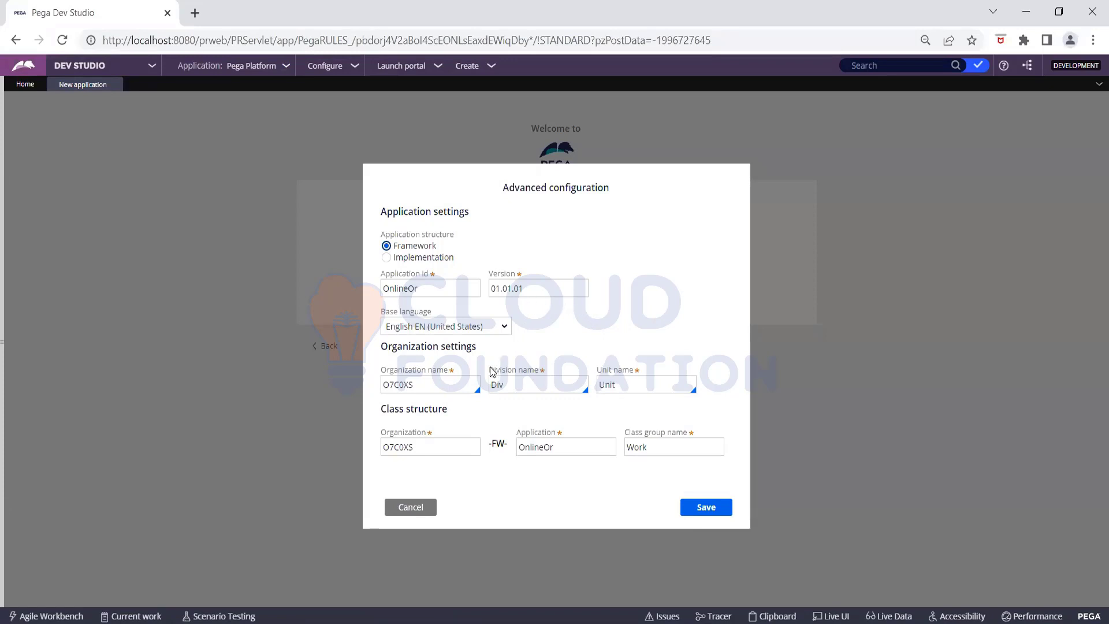
{"action": "left_click", "coordinate": [443, 386]}
{"action": "key", "text": "BackSpace"}
{"action": "key", "text": "BackSpace"}
{"action": "key", "text": "BackSpace"}
{"action": "key", "text": "BackSpace"}
{"action": "key", "text": "BackSpace"}
{"action": "key", "text": "BackSpace"}
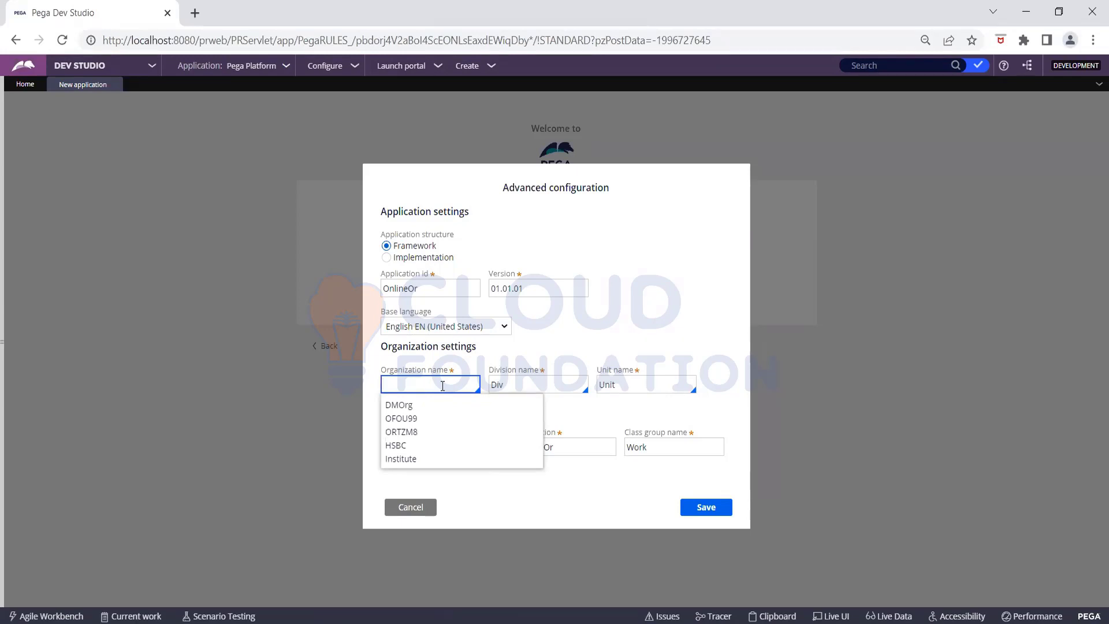
- Enter Cake as the organization name after correcting earlier attempts
{"action": "type", "text": "Swiggy"}
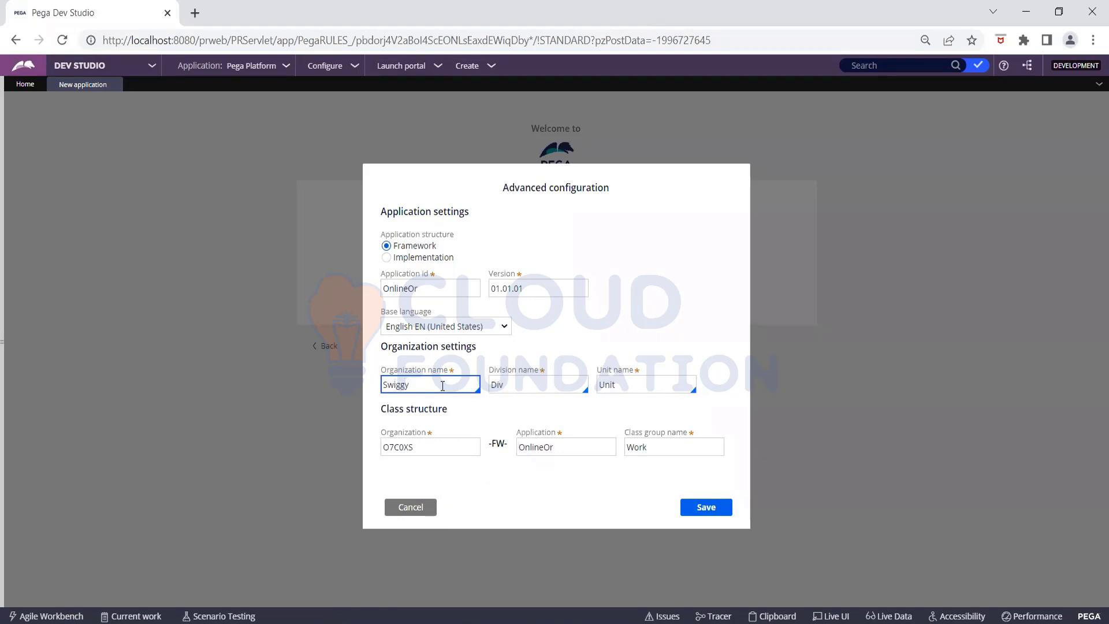
{"action": "key", "text": "BackSpace"}
{"action": "key", "text": "BackSpace"}
{"action": "key", "text": "BackSpace"}
{"action": "key", "text": "BackSpace"}
{"action": "key", "text": "BackSpace"}
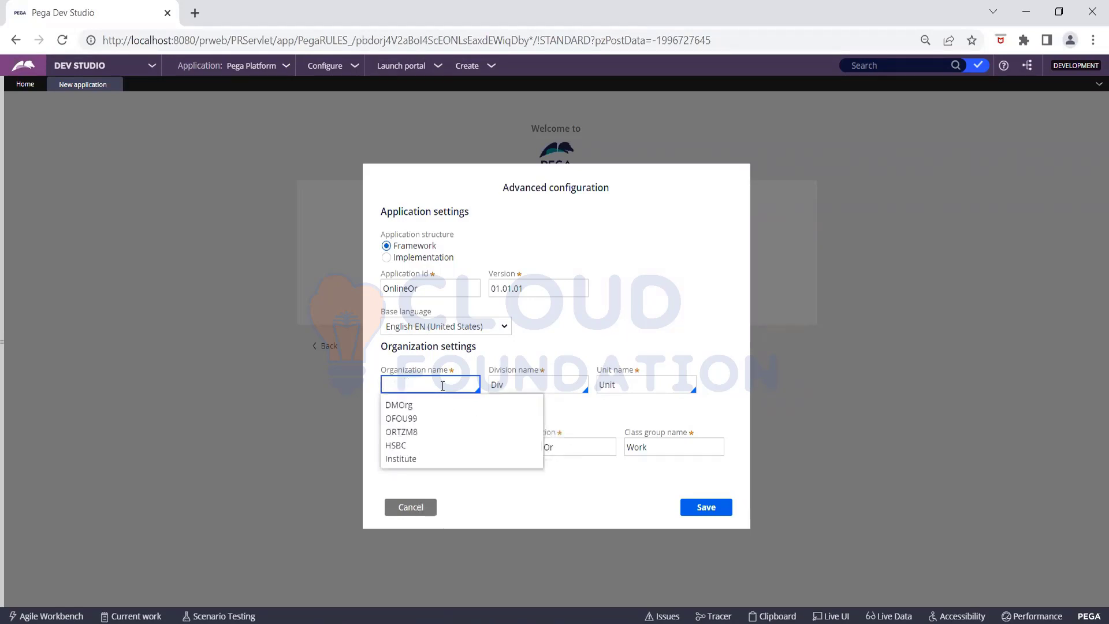
{"action": "type", "text": "Ca"}
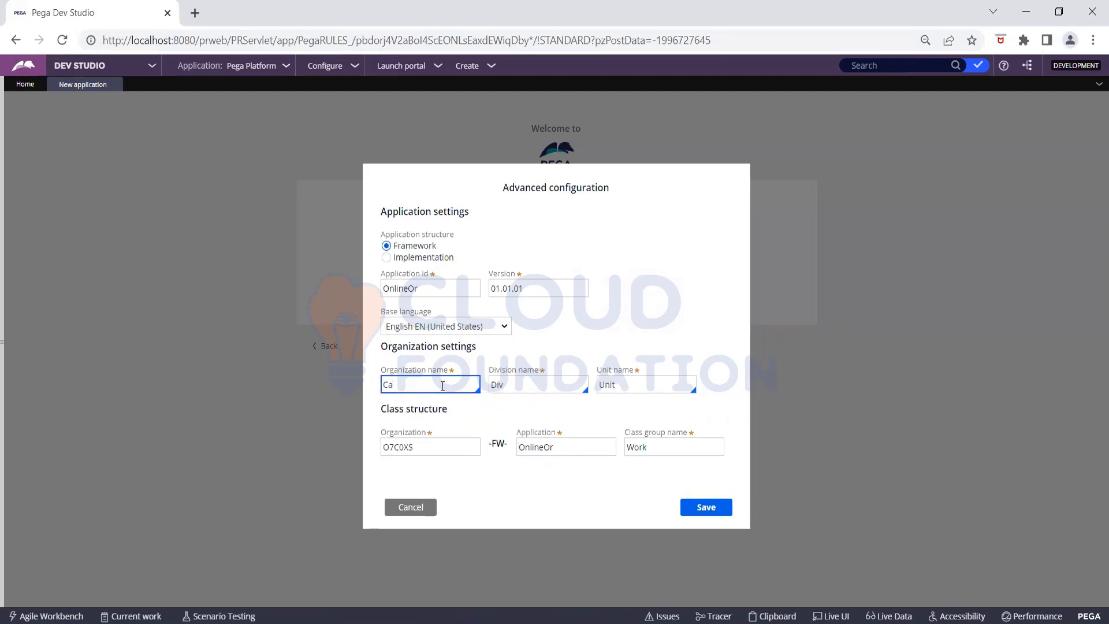
{"action": "type", "text": "keOrderr"}
{"action": "key", "text": "BackSpace"}
{"action": "key", "text": "BackSpace"}
{"action": "key", "text": "BackSpace"}
- Replace division Div with India and unit Unit with Pune
{"action": "left_click", "coordinate": [517, 386]}
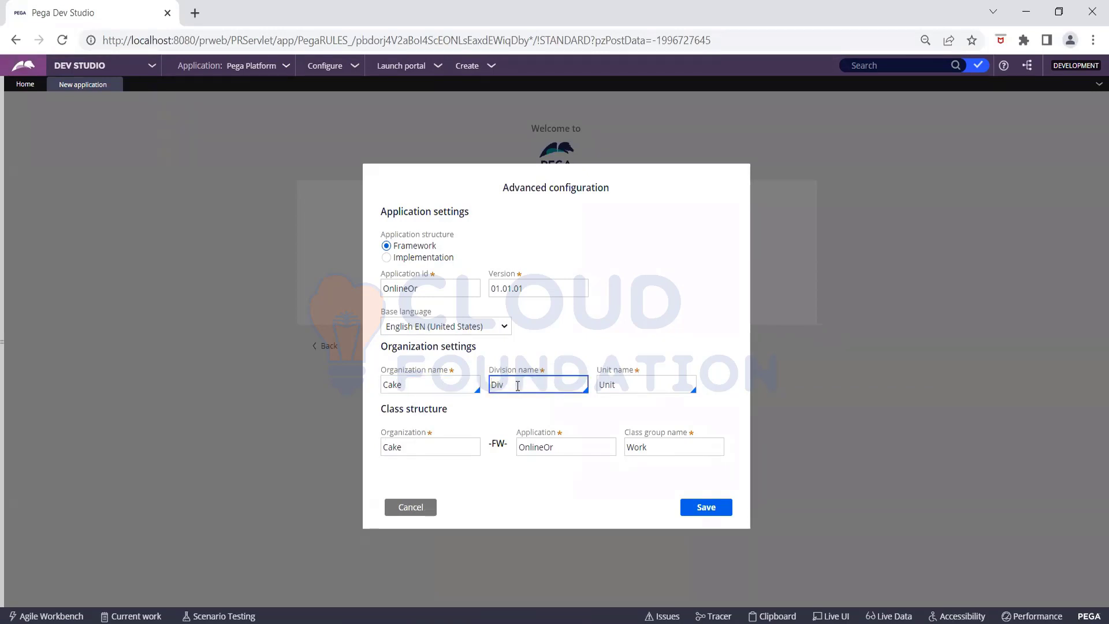
{"action": "key", "text": "Delete"}
{"action": "key", "text": "Delete"}
{"action": "key", "text": "Delete"}
{"action": "type", "text": "India"}
{"action": "left_click", "coordinate": [620, 386]}
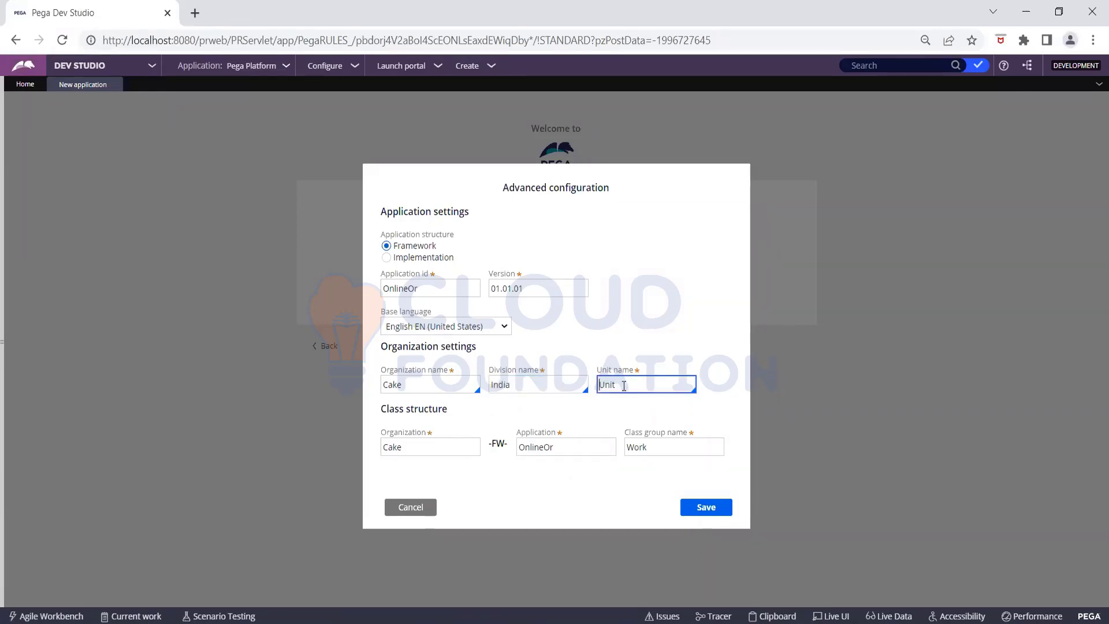
{"action": "key", "text": "BackSpace"}
{"action": "key", "text": "BackSpace"}
{"action": "key", "text": "BackSpace"}
{"action": "key", "text": "BackSpace"}
{"action": "type", "text": "Pune"}
- Set the application id to CakeOrder
{"action": "left_click", "coordinate": [435, 290]}
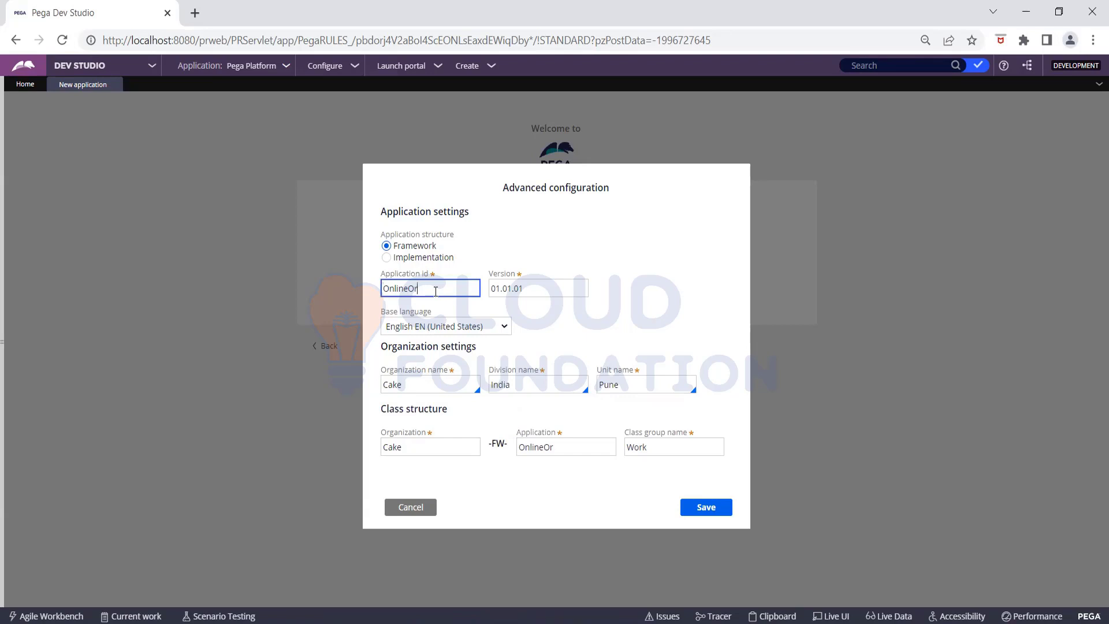
{"action": "key", "text": "BackSpace"}
{"action": "key", "text": "BackSpace"}
{"action": "key", "text": "BackSpace"}
{"action": "key", "text": "BackSpace"}
{"action": "key", "text": "BackSpace"}
{"action": "key", "text": "BackSpace"}
{"action": "key", "text": "BackSpace"}
{"action": "type", "text": "CakeOrder"}
{"action": "left_click", "coordinate": [602, 319]}
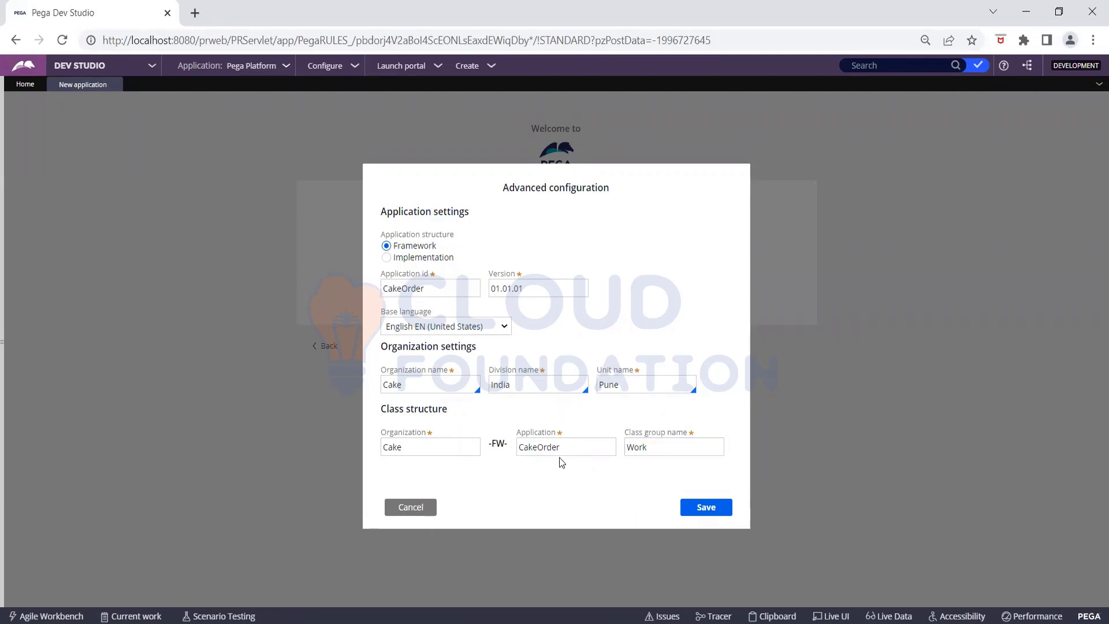
- Make the organization CakeMagic, trim the class structure organization to Cake, and save with class group Work
{"action": "left_click", "coordinate": [420, 385]}
{"action": "type", "text": "Magic"}
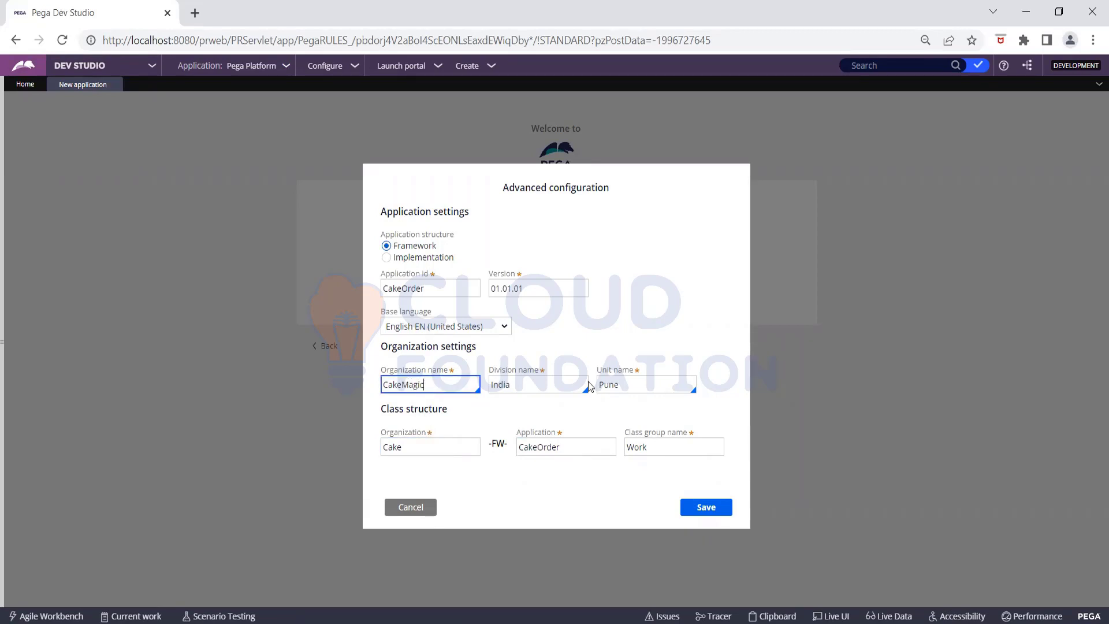
{"action": "left_click", "coordinate": [597, 331]}
{"action": "left_click", "coordinate": [441, 448]}
{"action": "type", "text": "Ma"}
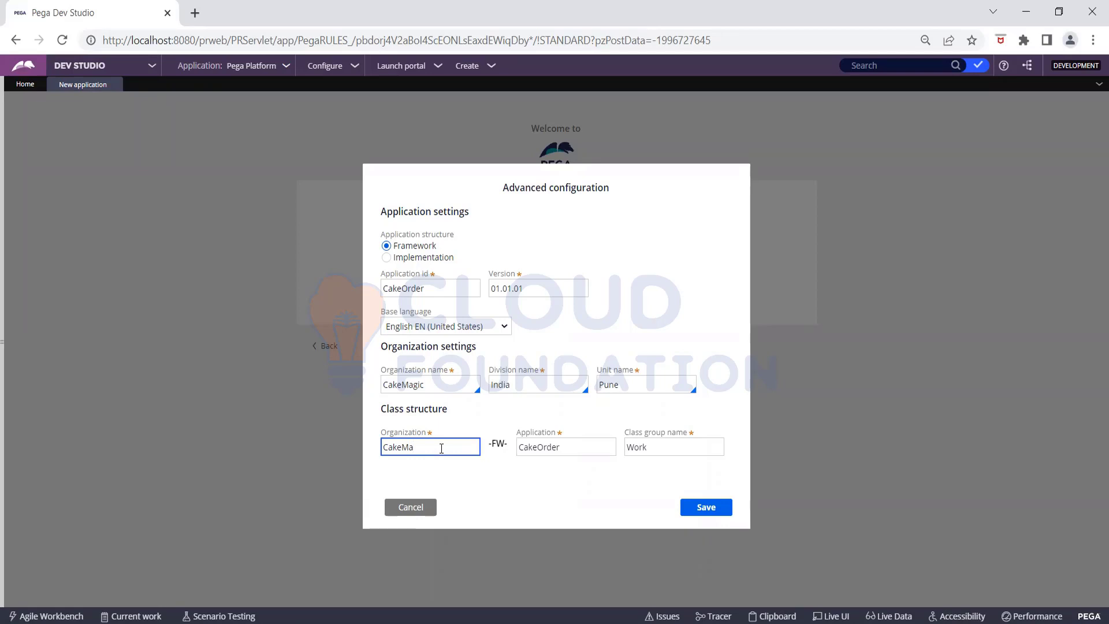
{"action": "key", "text": "BackSpace"}
{"action": "key", "text": "BackSpace"}
{"action": "left_click", "coordinate": [673, 446]}
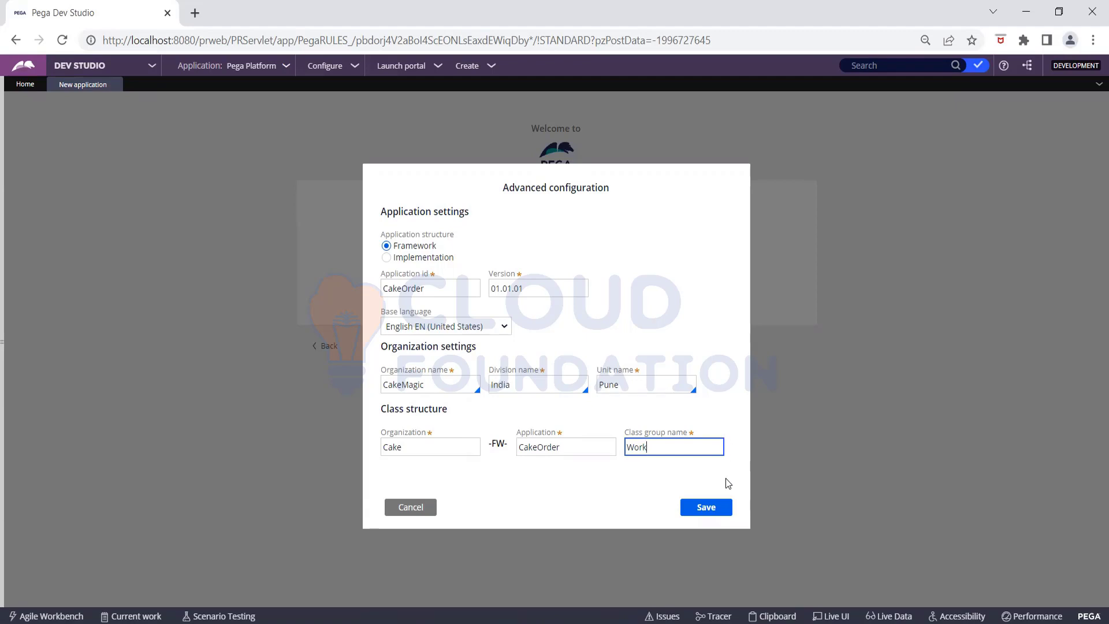
{"action": "left_click", "coordinate": [721, 507]}
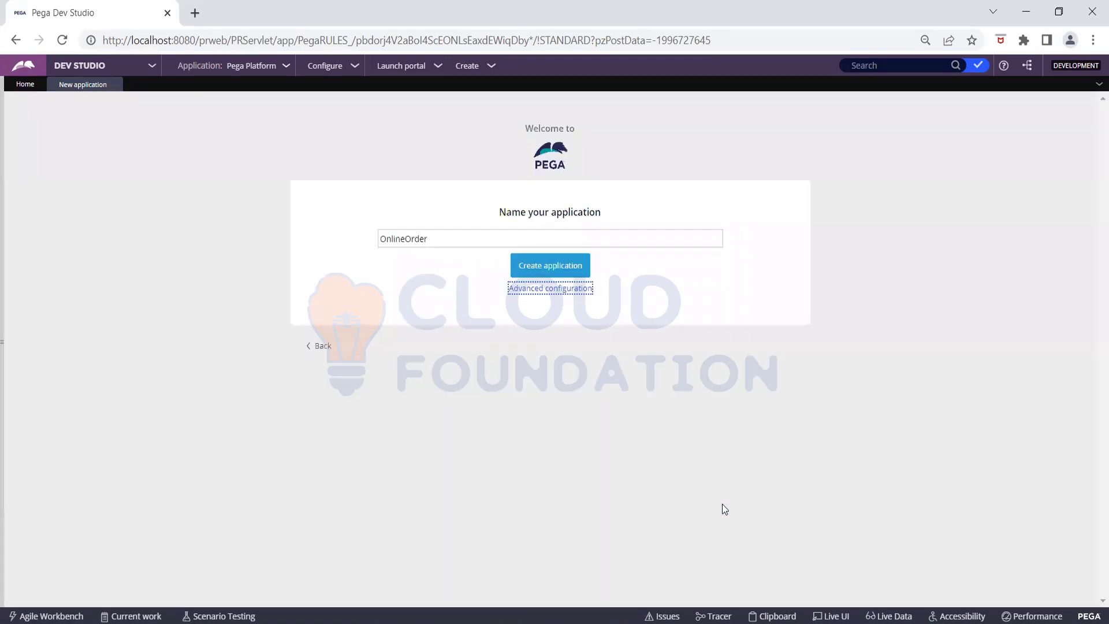
- Rename the application from OnlineOrder to CakeOrder and resave the unchanged advanced configuration
{"action": "left_click", "coordinate": [409, 238]}
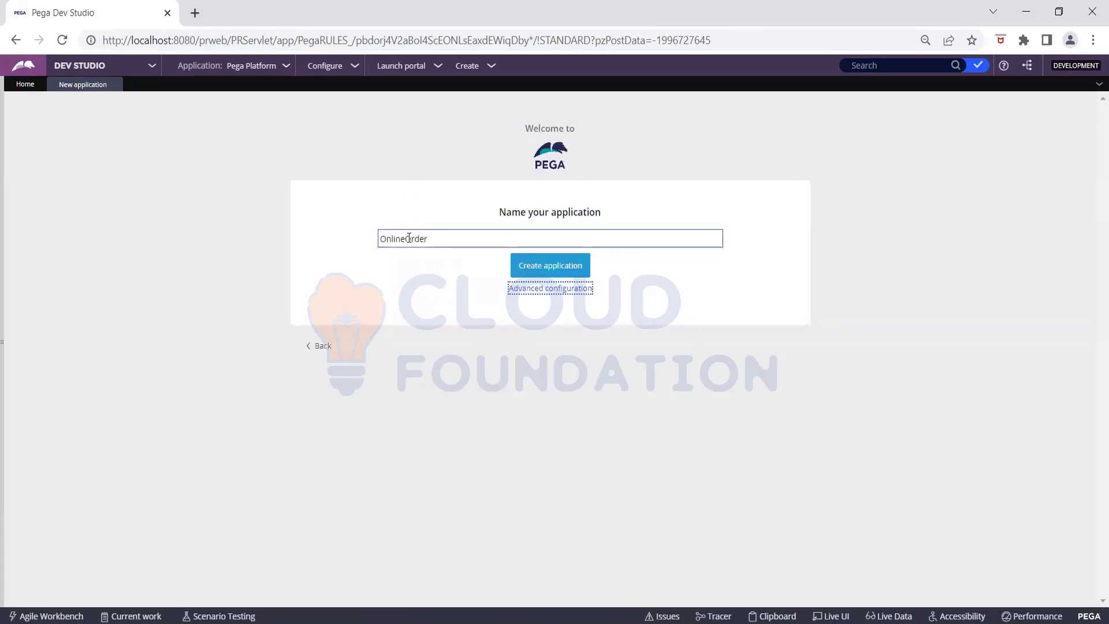
{"action": "left_click_drag", "start_coordinate": [430, 238], "coordinate": [349, 237]}
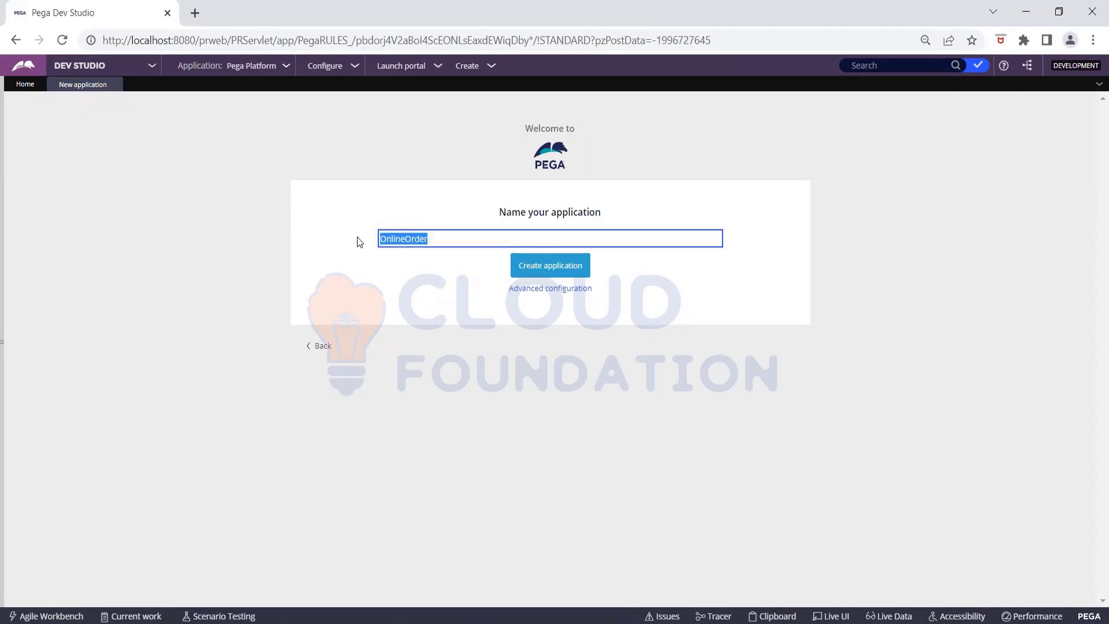
{"action": "key", "text": "Left"}
{"action": "key", "text": "Delete"}
{"action": "key", "text": "Delete"}
{"action": "key", "text": "Delete"}
{"action": "key", "text": "Delete"}
{"action": "key", "text": "Delete"}
{"action": "key", "text": "Delete"}
{"action": "type", "text": "Cake"}
{"action": "left_click", "coordinate": [565, 293]}
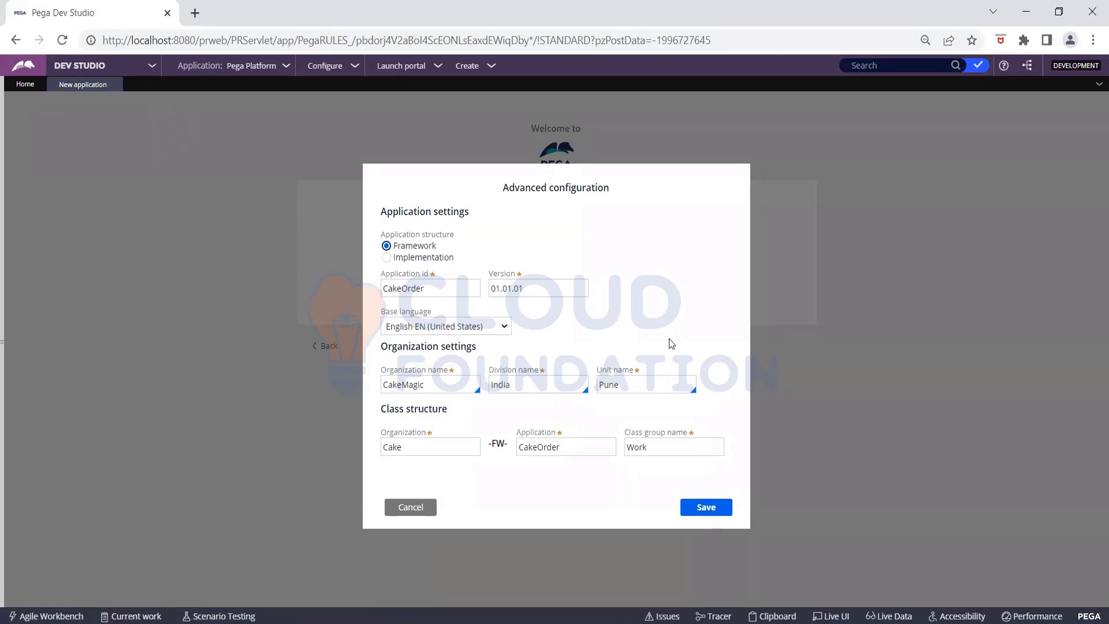
{"action": "left_click", "coordinate": [705, 508]}
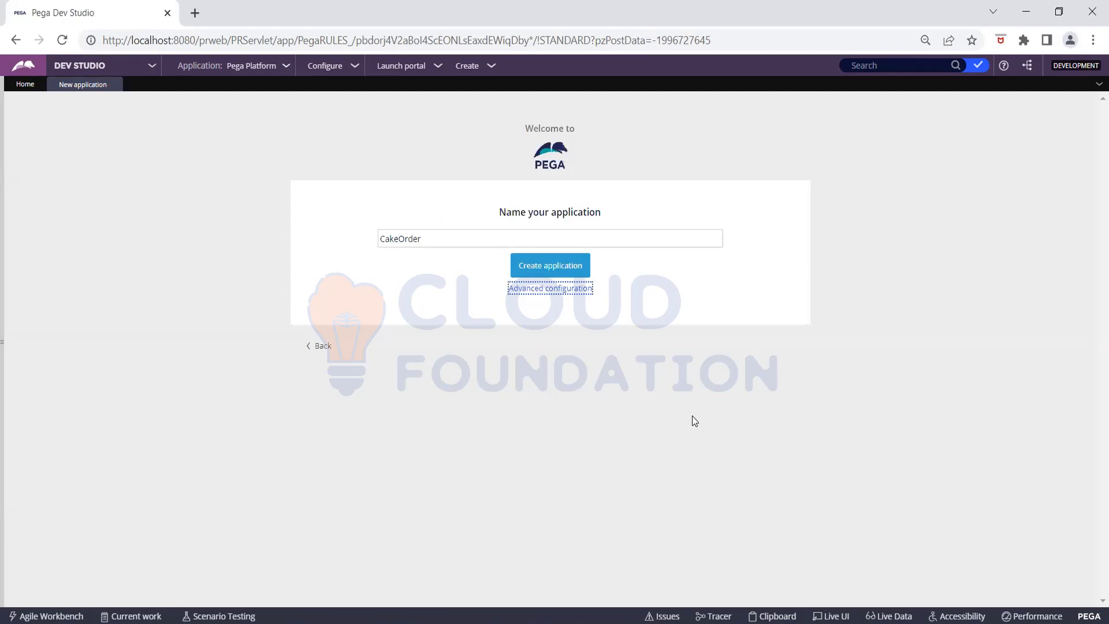
- Create the CakeOrder application, then check the access group choices and add-user field
{"action": "left_click", "coordinate": [551, 266]}
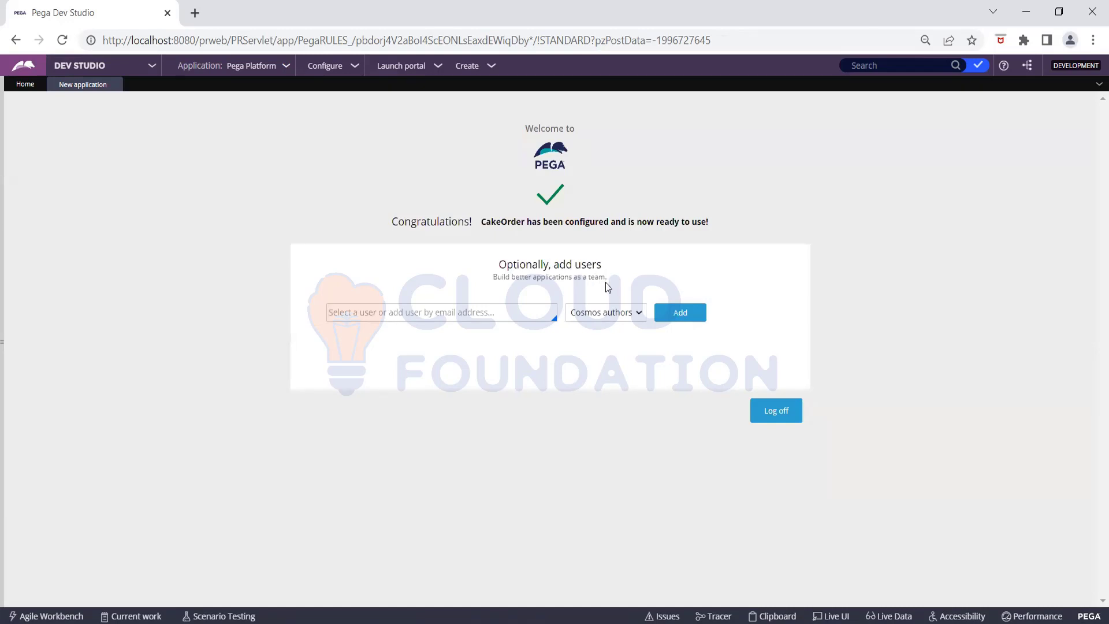
{"action": "left_click", "coordinate": [603, 317]}
{"action": "left_click", "coordinate": [603, 316]}
{"action": "left_click", "coordinate": [629, 319]}
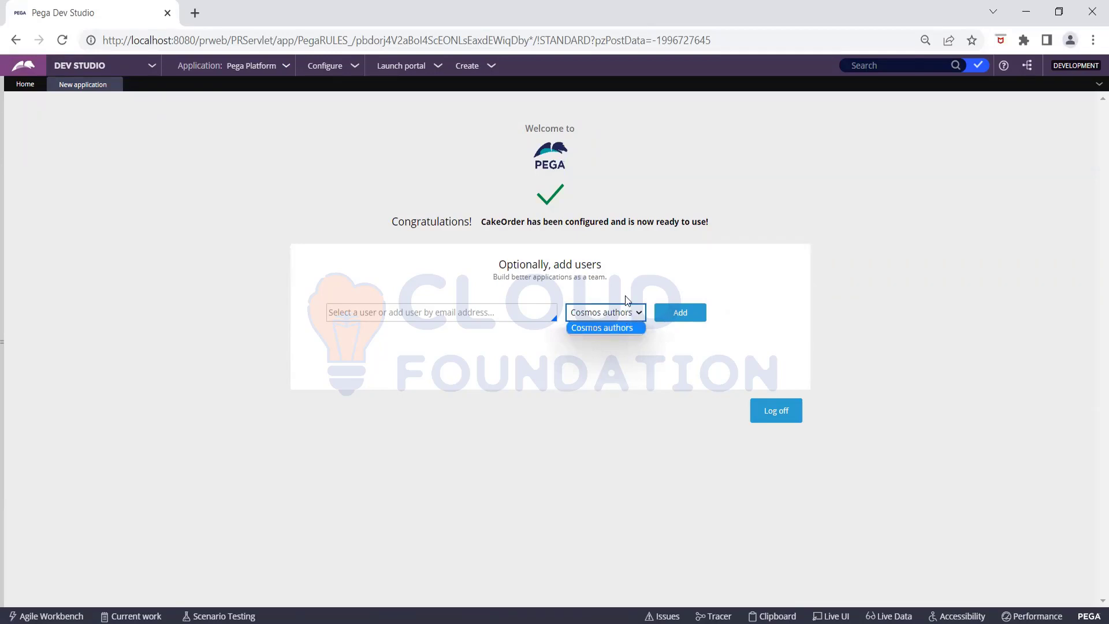
{"action": "left_click", "coordinate": [629, 277]}
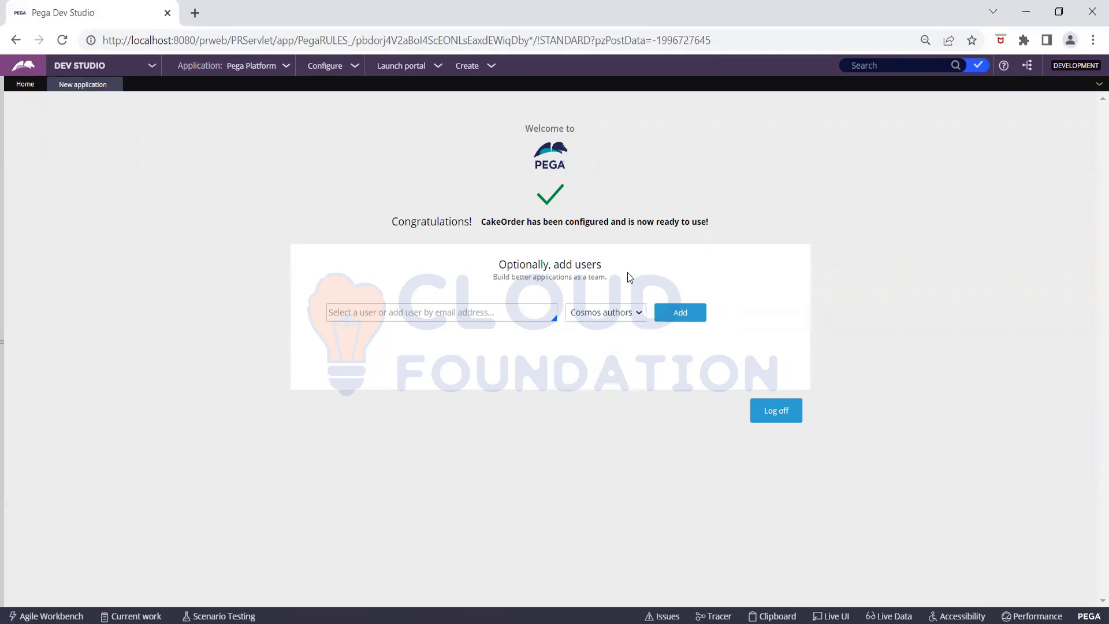
{"action": "left_click", "coordinate": [538, 313]}
- Log off and sign back in with the saved user name and password
{"action": "left_click", "coordinate": [776, 409]}
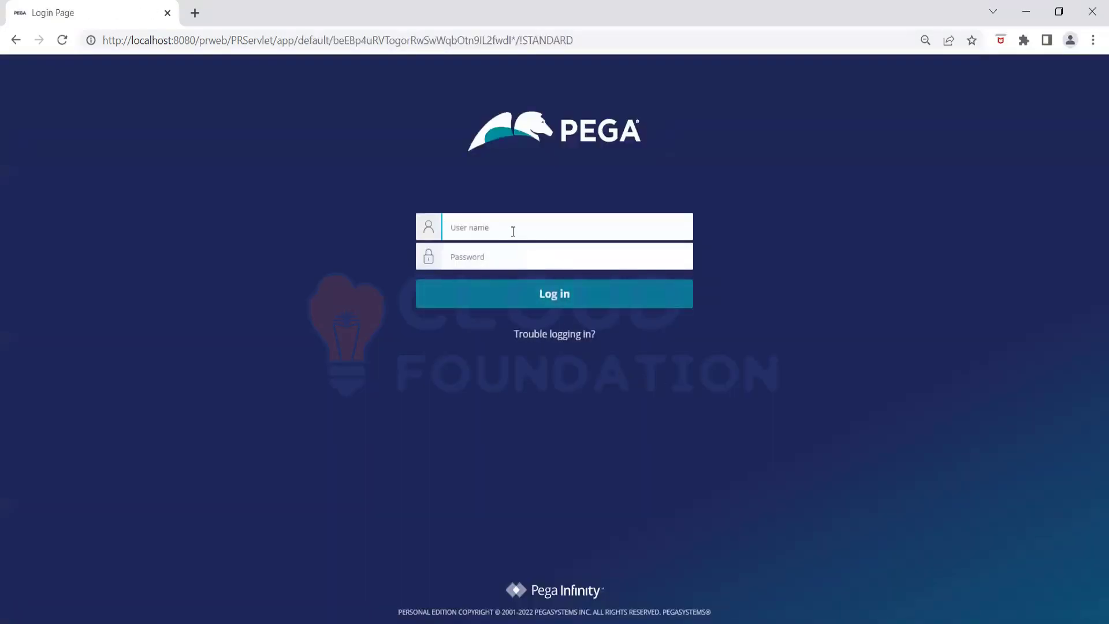
{"action": "left_click", "coordinate": [512, 231]}
{"action": "left_click", "coordinate": [514, 259]}
{"action": "left_click", "coordinate": [513, 258]}
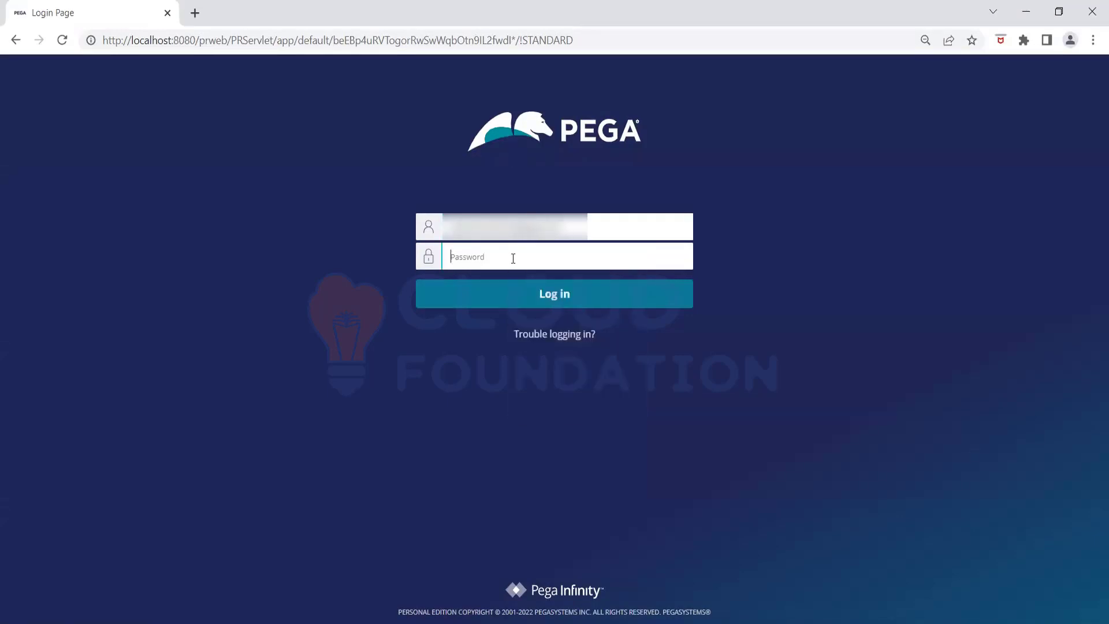
{"action": "type", "text": "*******"}
{"action": "key", "text": "Return"}
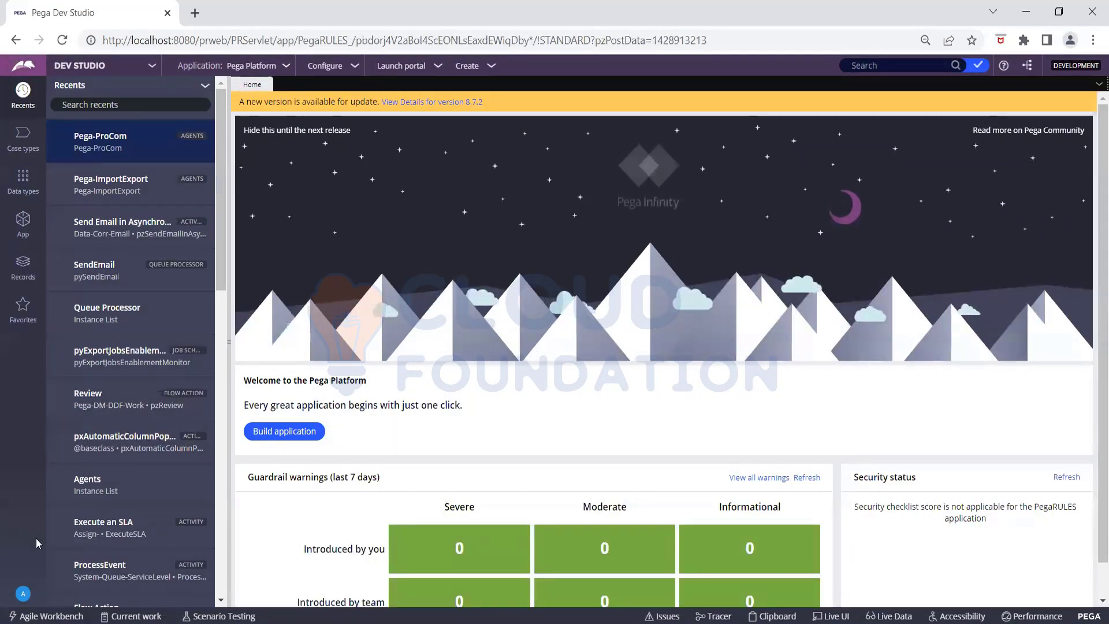
- Open the current operator's record and replace its short description
{"action": "left_click", "coordinate": [24, 591]}
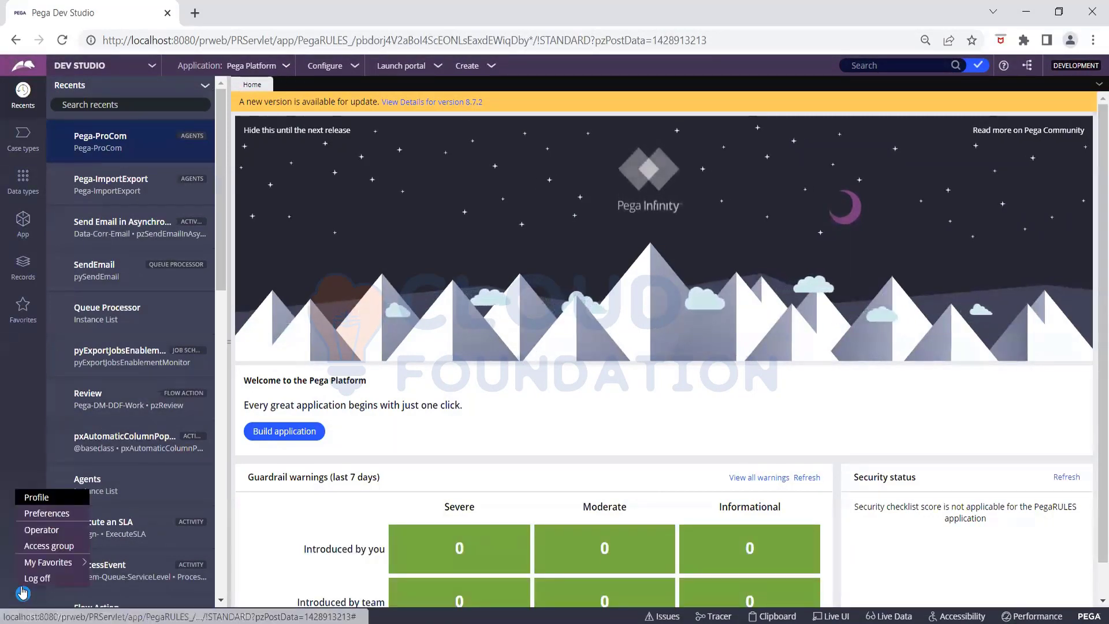
{"action": "left_click", "coordinate": [42, 531]}
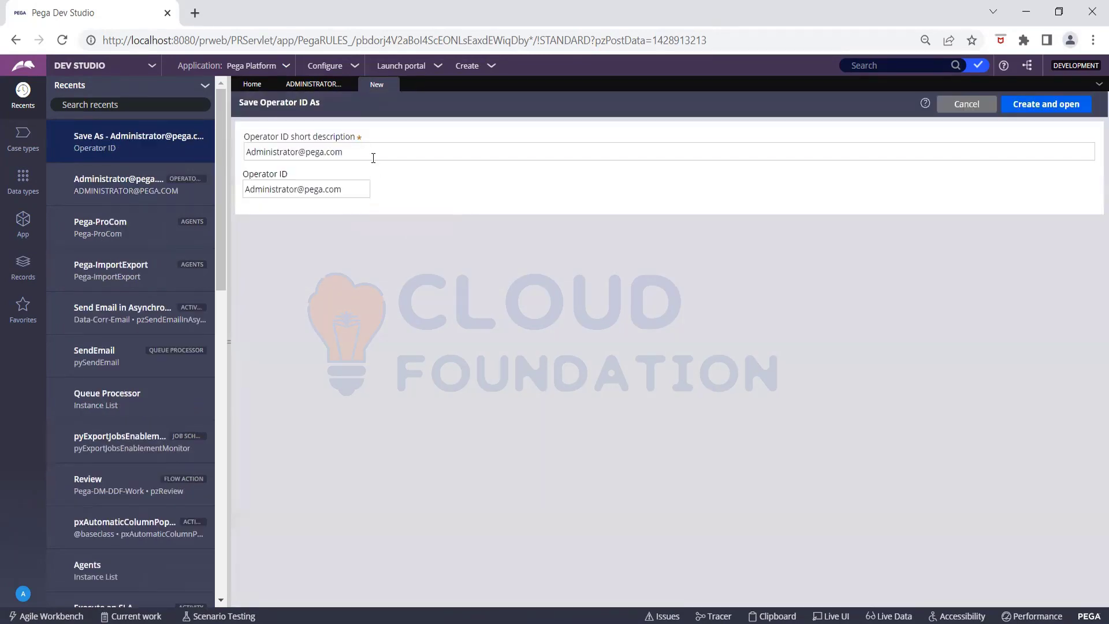
{"action": "left_click", "coordinate": [372, 157]}
{"action": "left_click", "coordinate": [372, 156]}
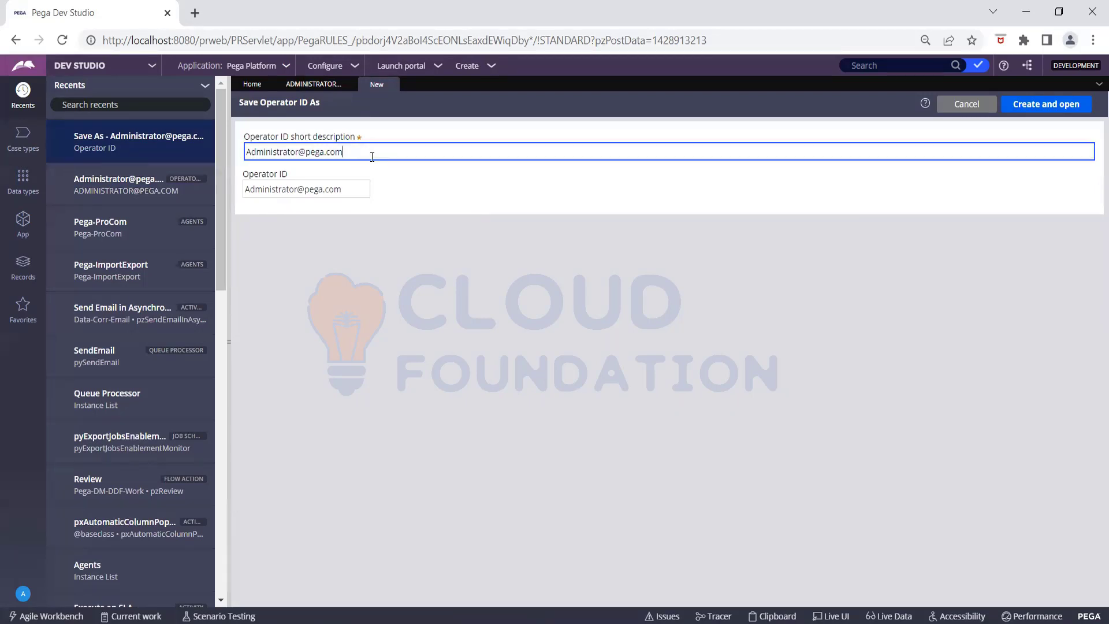
{"action": "key", "text": "BackSpace"}
{"action": "key", "text": "BackSpace"}
{"action": "key", "text": "BackSpace"}
{"action": "key", "text": "BackSpace"}
{"action": "key", "text": "BackSpace"}
{"action": "key", "text": "BackSpace"}
{"action": "key", "text": "BackSpace"}
{"action": "key", "text": "BackSpace"}
{"action": "key", "text": "BackSpace"}
{"action": "key", "text": "BackSpace"}
{"action": "key", "text": "BackSpace"}
{"action": "key", "text": "BackSpace"}
{"action": "key", "text": "BackSpace"}
{"action": "key", "text": "BackSpace"}
{"action": "key", "text": "BackSpace"}
{"action": "key", "text": "BackSpace"}
{"action": "key", "text": "BackSpace"}
{"action": "key", "text": "BackSpace"}
{"action": "key", "text": "BackSpace"}
{"action": "key", "text": "BackSpace"}
{"action": "type", "text": "sa"}
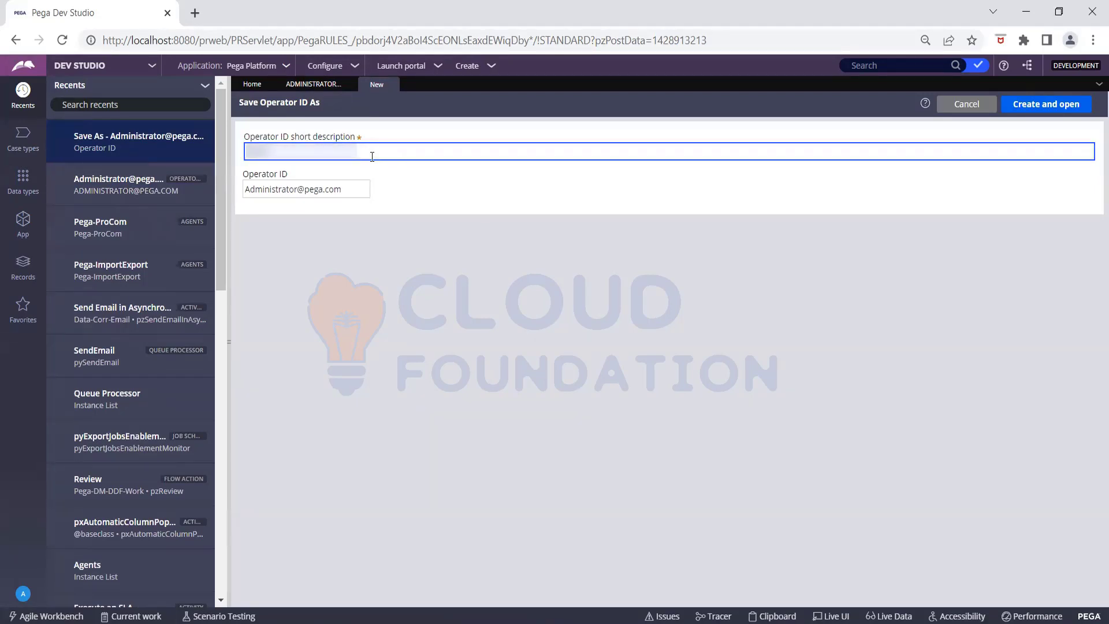
- Give the copy a new operator ID, then create and open it
{"action": "left_click", "coordinate": [347, 187]}
{"action": "key", "text": "BackSpace"}
{"action": "key", "text": "BackSpace"}
{"action": "key", "text": "BackSpace"}
{"action": "key", "text": "BackSpace"}
{"action": "key", "text": "BackSpace"}
{"action": "key", "text": "BackSpace"}
{"action": "key", "text": "BackSpace"}
{"action": "key", "text": "BackSpace"}
{"action": "key", "text": "BackSpace"}
{"action": "key", "text": "BackSpace"}
{"action": "key", "text": "BackSpace"}
{"action": "key", "text": "BackSpace"}
{"action": "key", "text": "BackSpace"}
{"action": "key", "text": "BackSpace"}
{"action": "key", "text": "BackSpace"}
{"action": "key", "text": "BackSpace"}
{"action": "key", "text": "BackSpace"}
{"action": "key", "text": "BackSpace"}
{"action": "key", "text": "BackSpace"}
{"action": "key", "text": "BackSpace"}
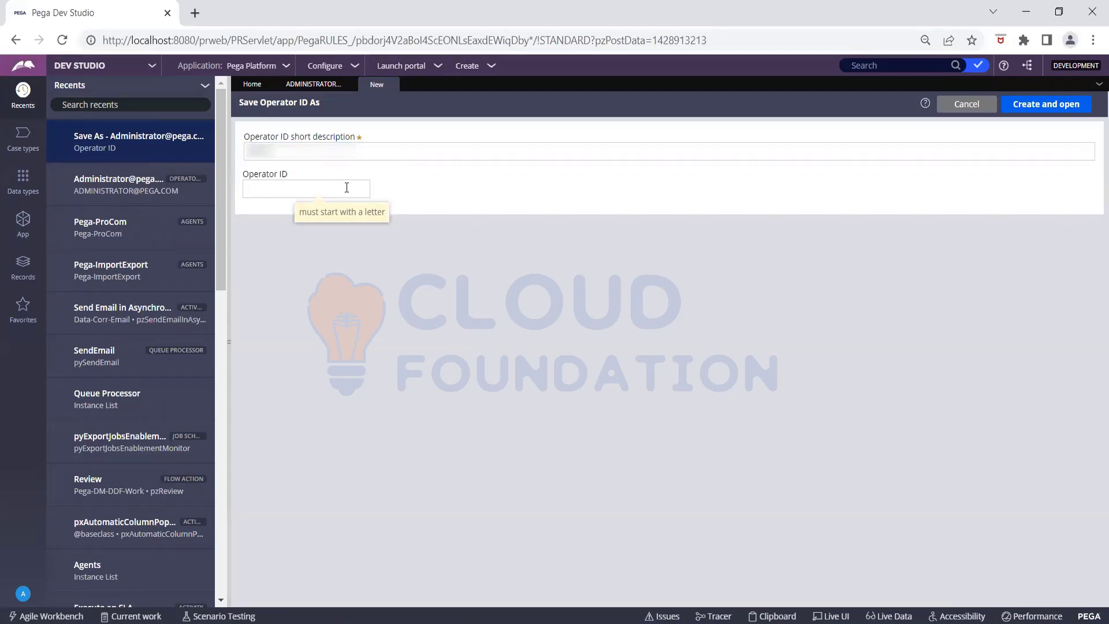
{"action": "type", "text": "sa"}
{"action": "left_click", "coordinate": [1042, 110]}
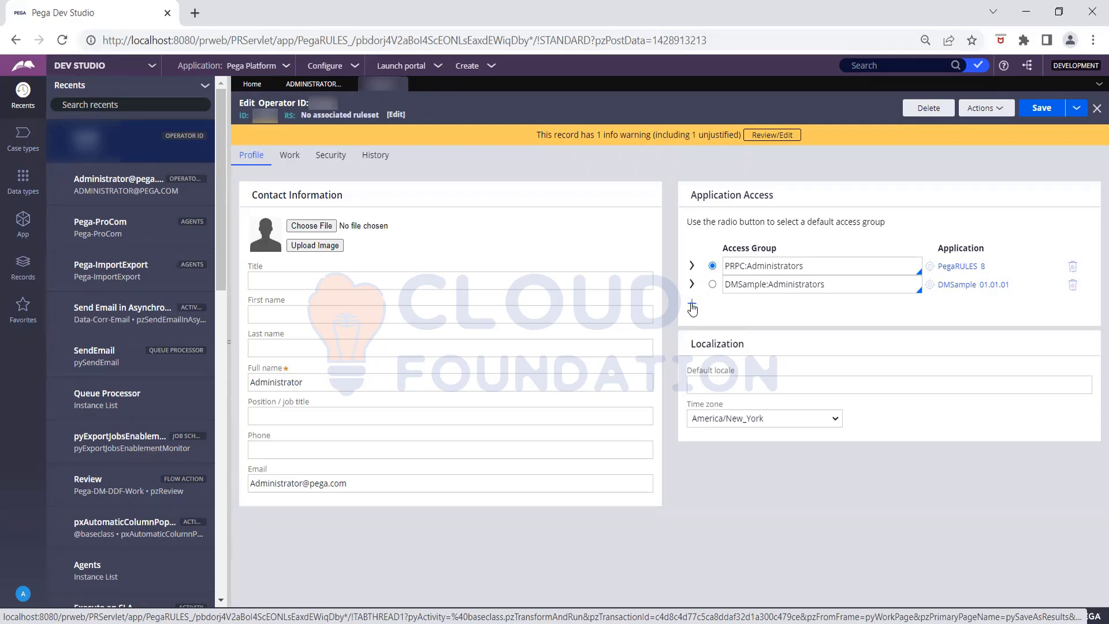
- Add a new access group row and select CakeOrder:Users from the list filtered by 'Ca'
{"action": "left_click", "coordinate": [693, 305]}
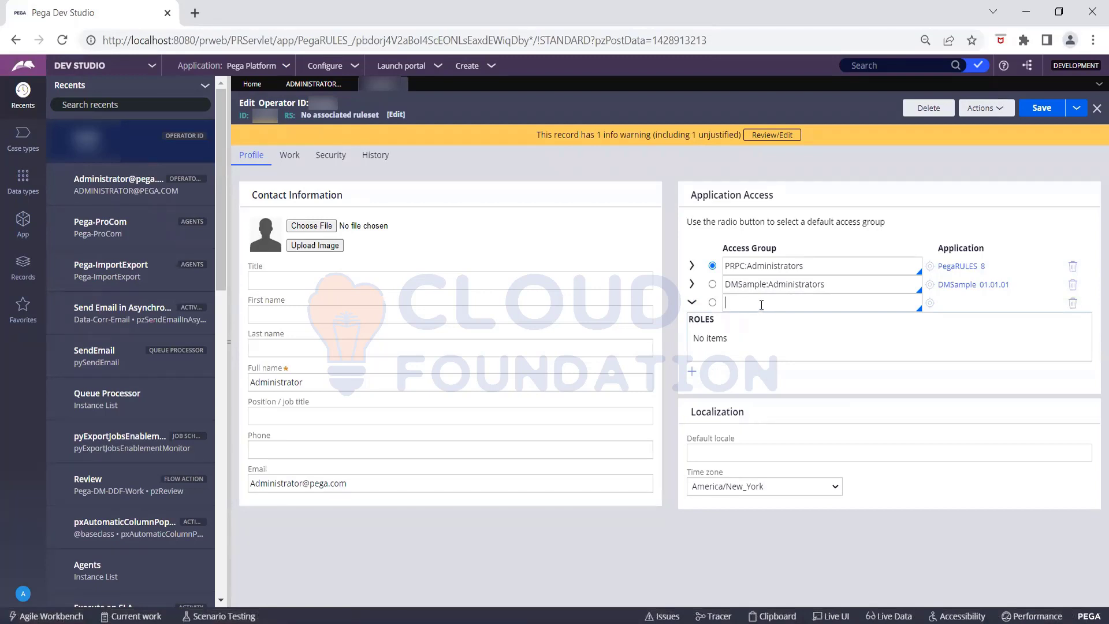
{"action": "left_click", "coordinate": [761, 305]}
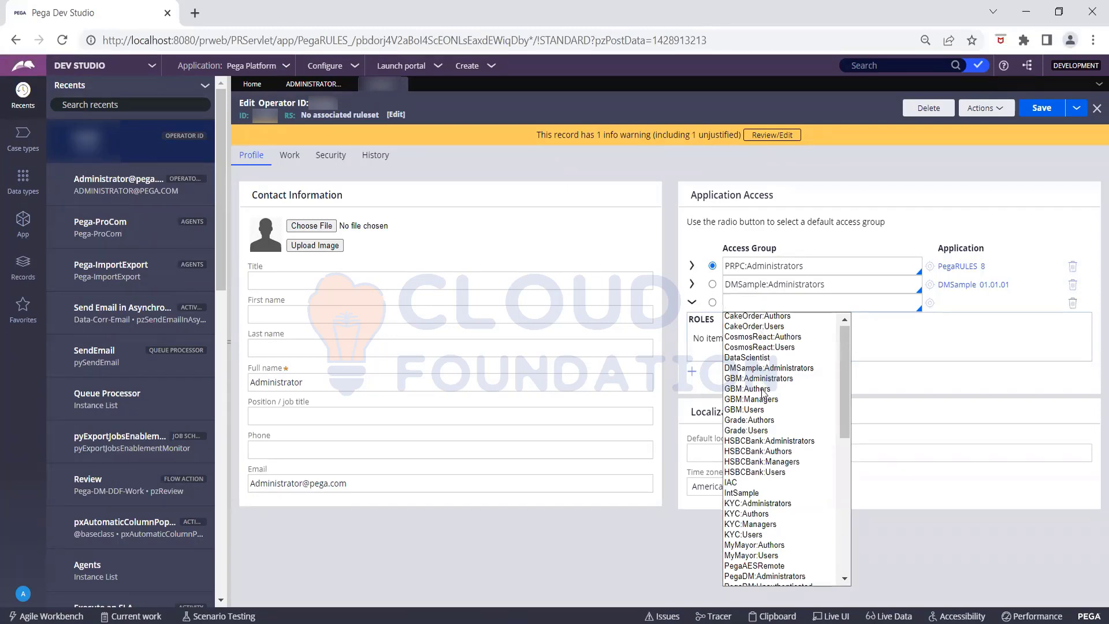
{"action": "type", "text": "Ca"}
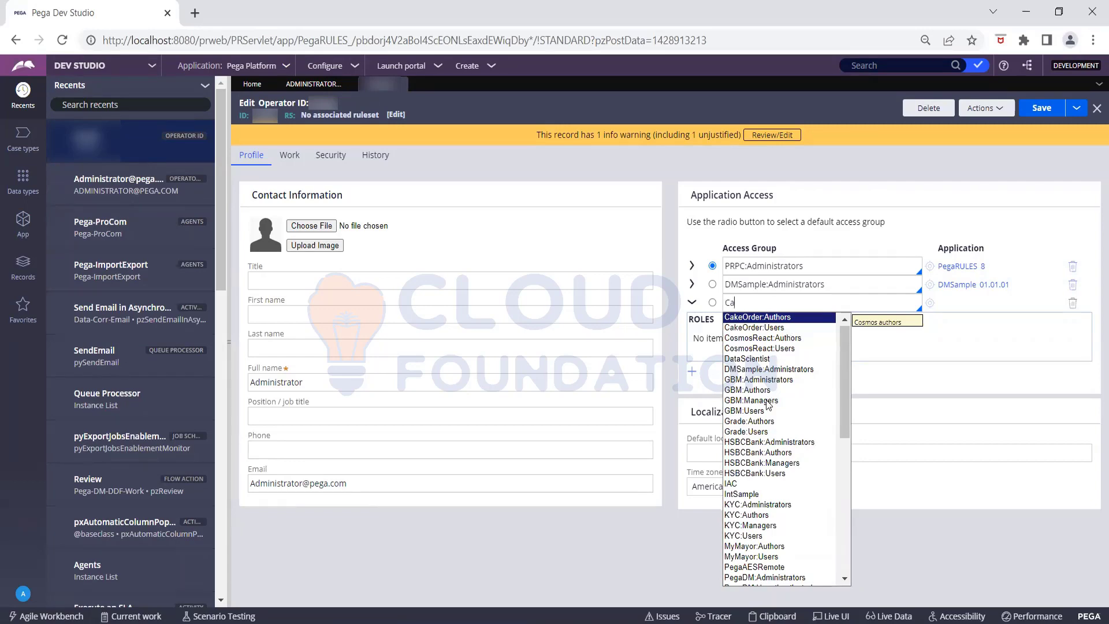
{"action": "scroll", "coordinate": [768, 401], "scroll_direction": "down", "scroll_amount": 3}
{"action": "scroll", "coordinate": [768, 401], "scroll_direction": "down", "scroll_amount": 2}
{"action": "scroll", "coordinate": [768, 401], "scroll_direction": "down", "scroll_amount": 3}
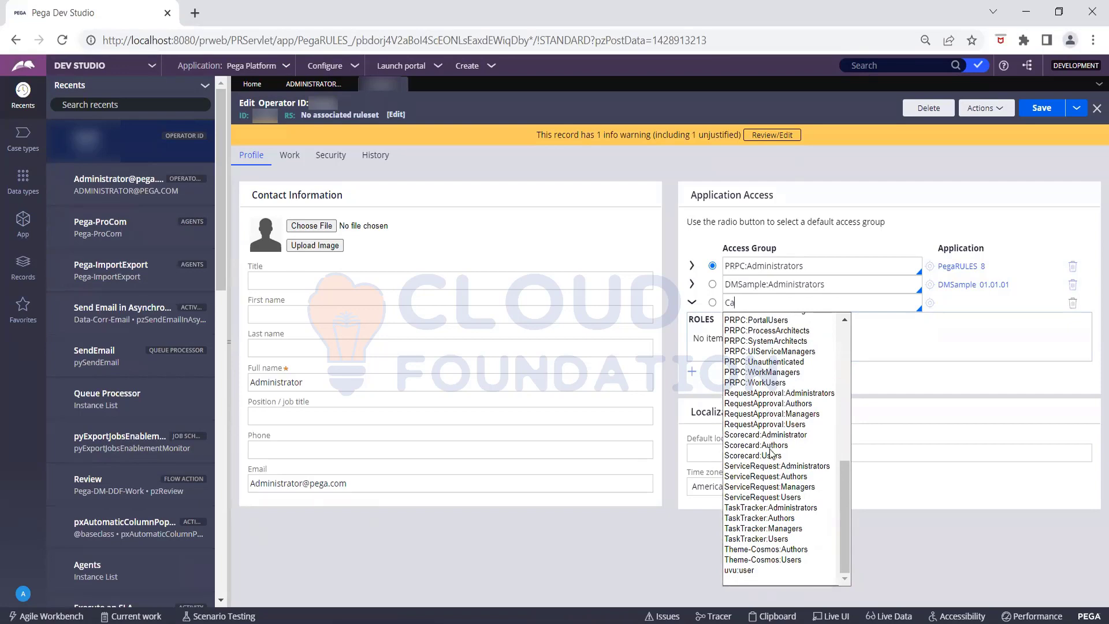
{"action": "scroll", "coordinate": [768, 442], "scroll_direction": "up", "scroll_amount": 9}
{"action": "scroll", "coordinate": [768, 442], "scroll_direction": "up", "scroll_amount": 5}
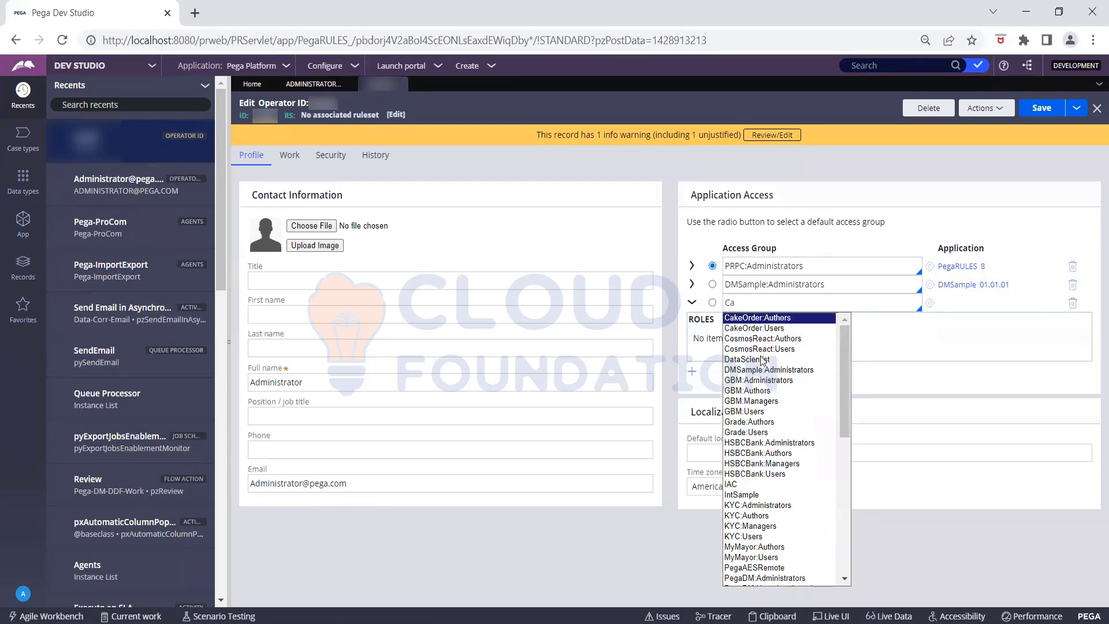
{"action": "left_click", "coordinate": [752, 327]}
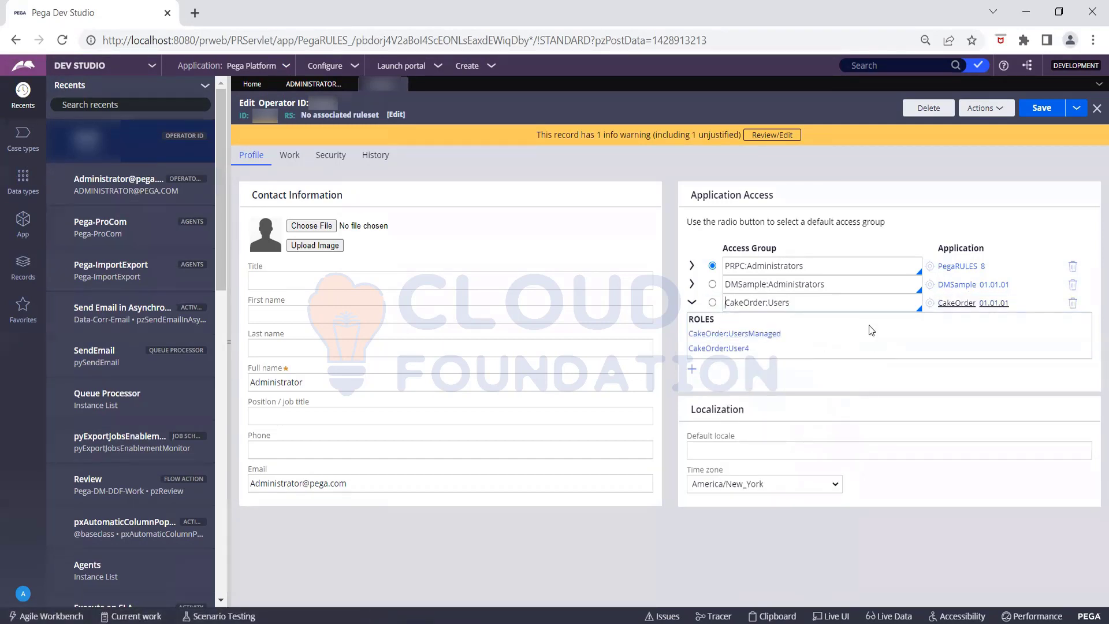
- Make CakeOrder:Users the default access group, save, then clear the full name and enter a new e-mail
{"action": "left_click", "coordinate": [712, 302]}
{"action": "left_click", "coordinate": [1041, 111]}
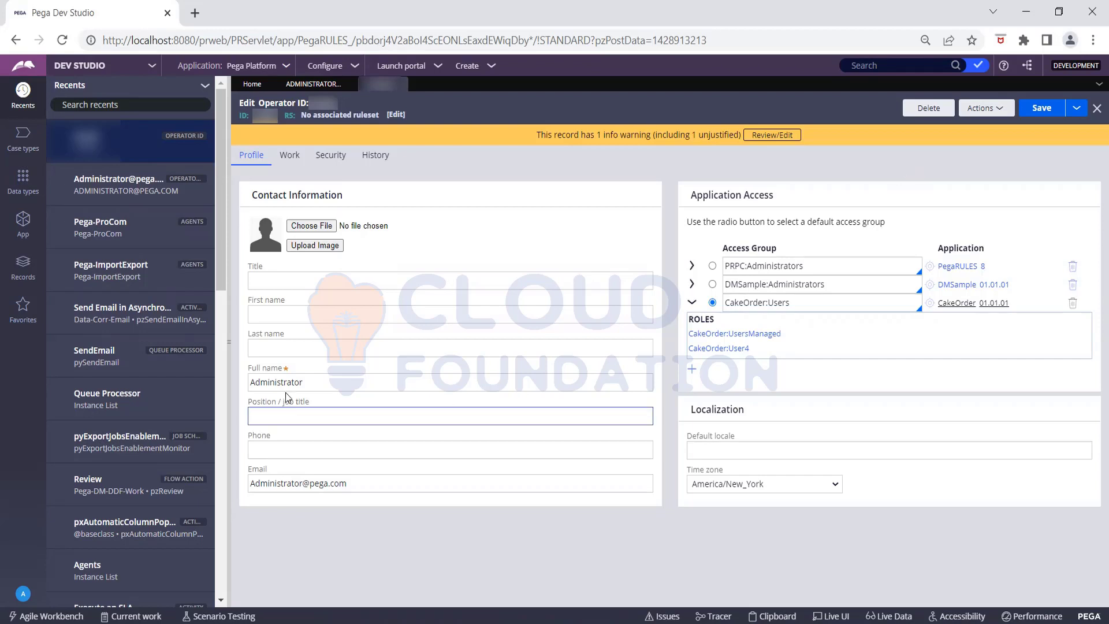
{"action": "left_click", "coordinate": [321, 383]}
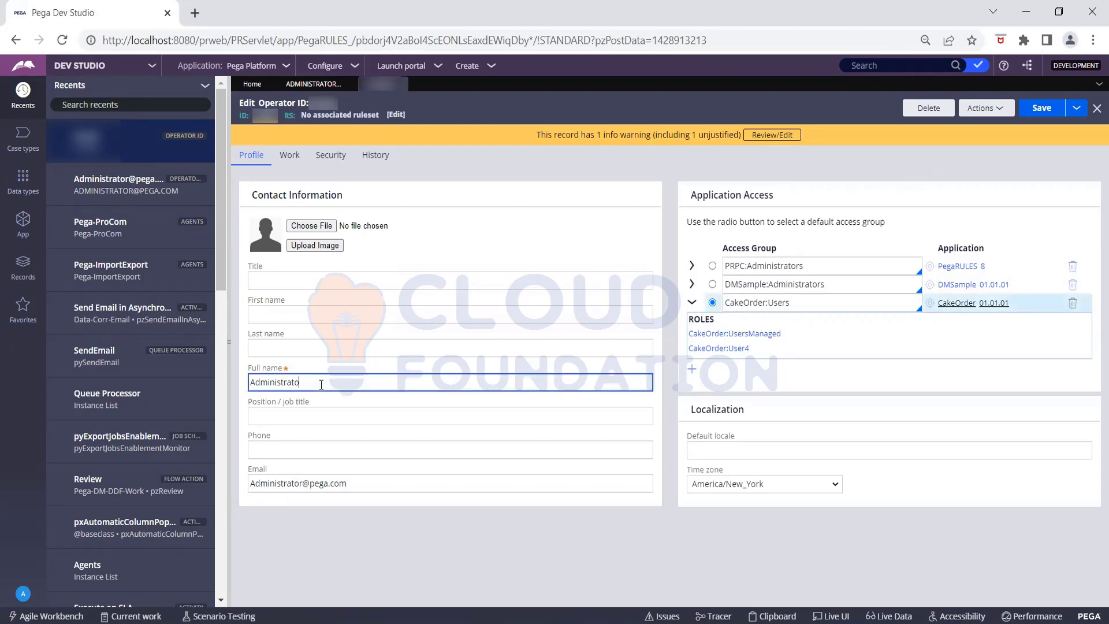
{"action": "key", "text": "BackSpace"}
{"action": "key", "text": "BackSpace"}
{"action": "key", "text": "BackSpace"}
{"action": "key", "text": "BackSpace"}
{"action": "key", "text": "BackSpace"}
{"action": "key", "text": "BackSpace"}
{"action": "key", "text": "BackSpace"}
{"action": "key", "text": "BackSpace"}
{"action": "key", "text": "BackSpace"}
{"action": "key", "text": "BackSpace"}
{"action": "key", "text": "BackSpace"}
{"action": "key", "text": "BackSpace"}
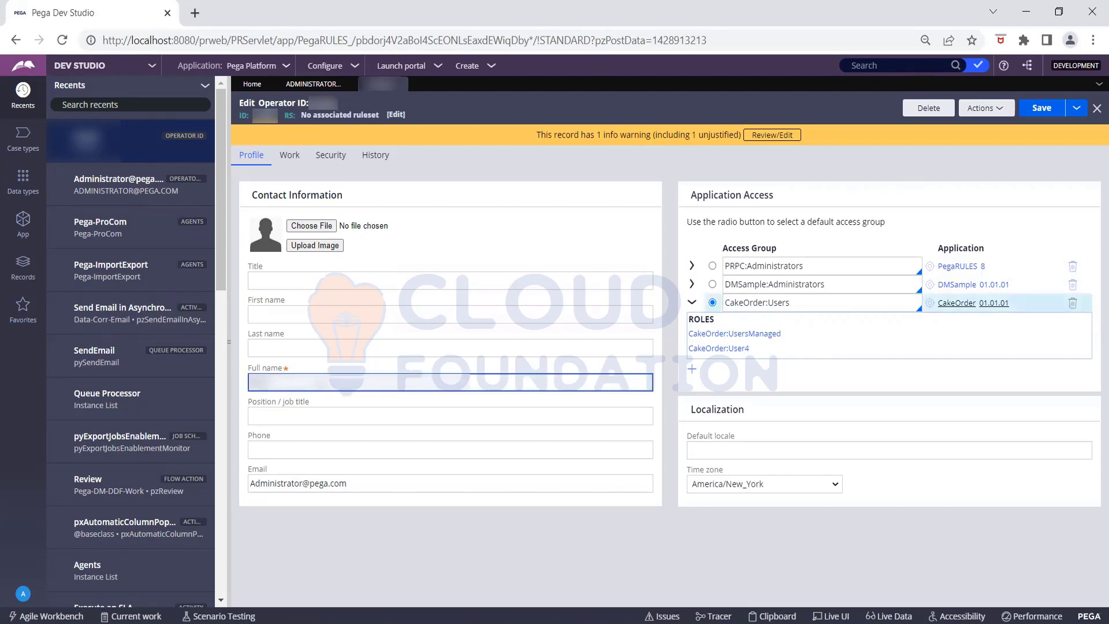
{"action": "left_click", "coordinate": [364, 483]}
{"action": "key", "text": "BackSpace"}
{"action": "key", "text": "BackSpace"}
{"action": "key", "text": "BackSpace"}
{"action": "key", "text": "BackSpace"}
{"action": "key", "text": "BackSpace"}
{"action": "key", "text": "BackSpace"}
{"action": "key", "text": "BackSpace"}
{"action": "key", "text": "BackSpace"}
{"action": "key", "text": "BackSpace"}
{"action": "key", "text": "BackSpace"}
{"action": "key", "text": "BackSpace"}
{"action": "key", "text": "BackSpace"}
{"action": "key", "text": "BackSpace"}
{"action": "key", "text": "BackSpace"}
{"action": "key", "text": "BackSpace"}
{"action": "key", "text": "BackSpace"}
{"action": "key", "text": "BackSpace"}
{"action": "key", "text": "BackSpace"}
{"action": "key", "text": "BackSpace"}
{"action": "key", "text": "BackSpace"}
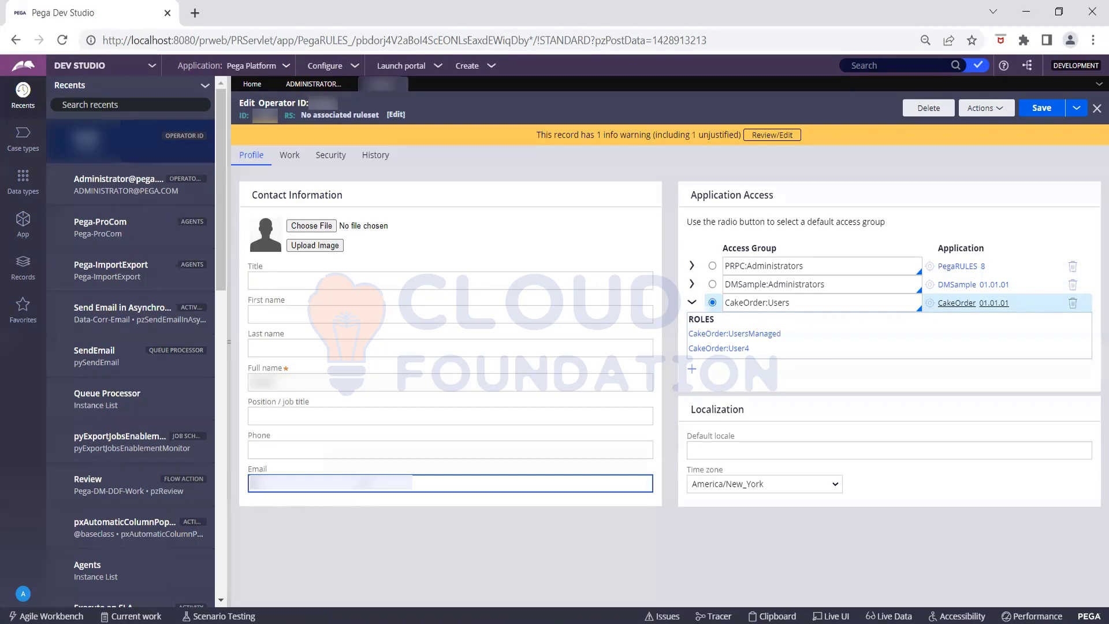
{"action": "type", "text": "??@gm.com"}
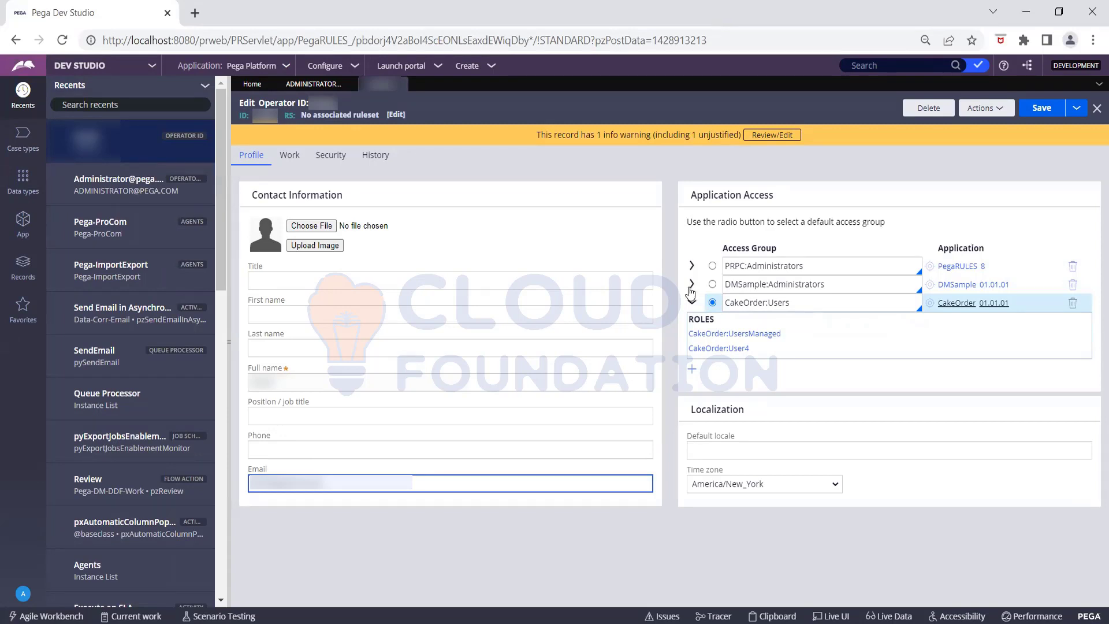
- Expand DMSample:Administrators and PRPC:Administrators to review their roles, collapse PRPC, and save the operator
{"action": "left_click", "coordinate": [692, 287]}
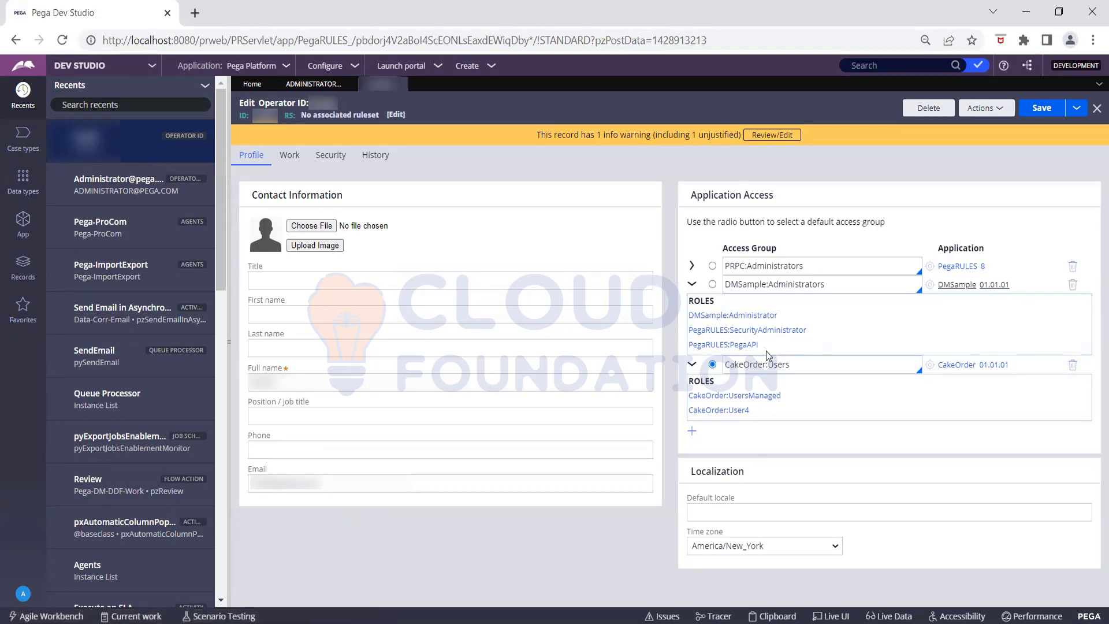
{"action": "left_click", "coordinate": [692, 266]}
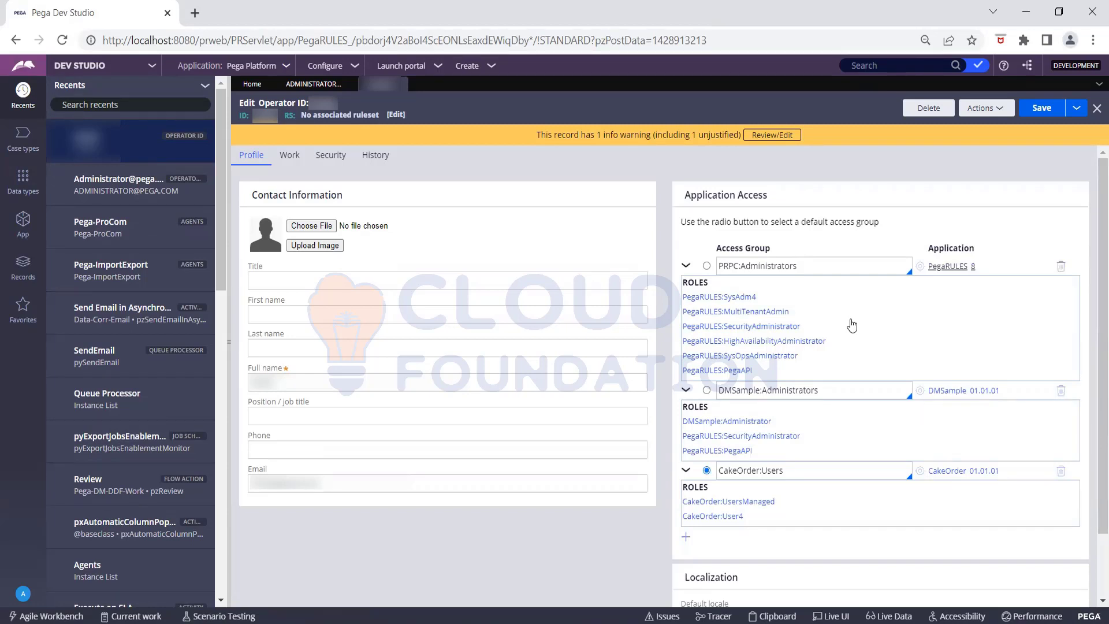
{"action": "left_click", "coordinate": [685, 267]}
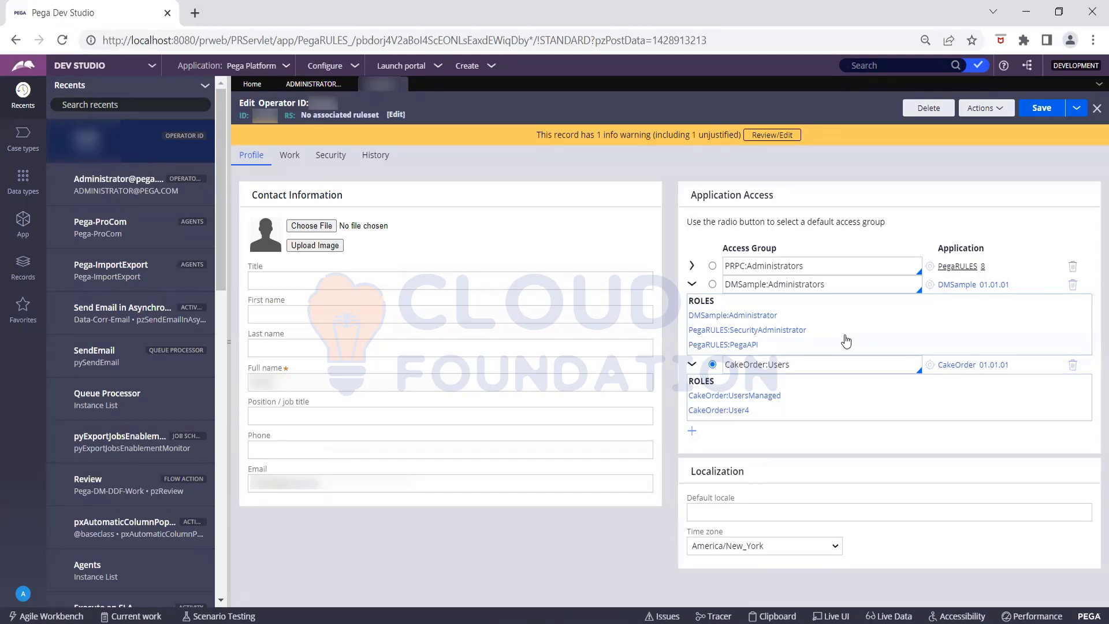
{"action": "left_click", "coordinate": [1041, 111]}
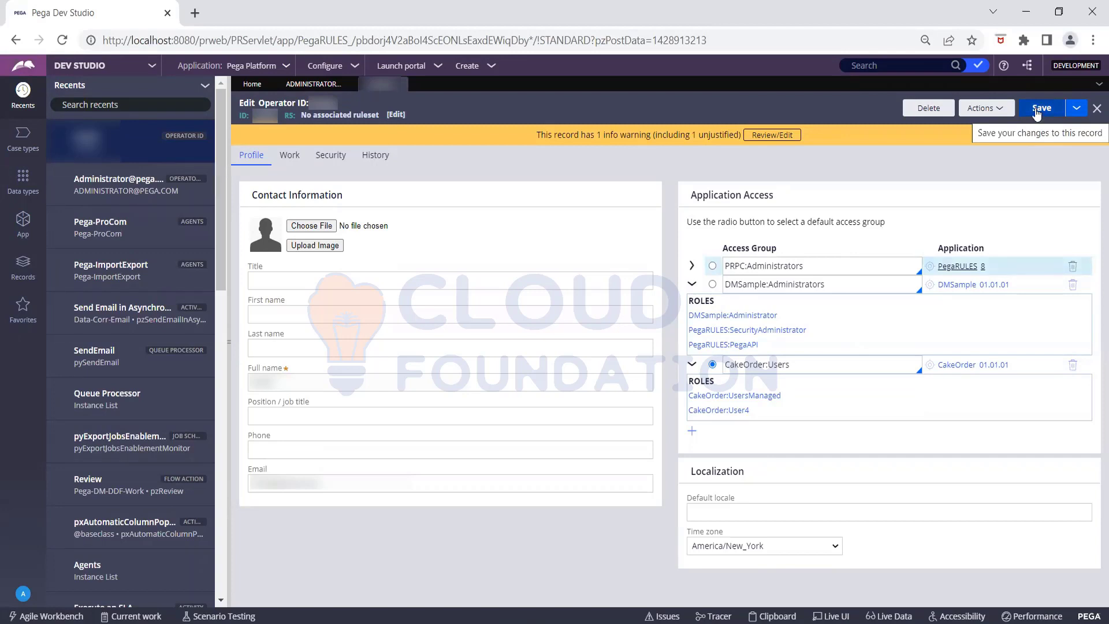
- Save, open the CakeOrder:Users access group record, then switch back to the ADMINISTRATOR operator
{"action": "left_click", "coordinate": [1041, 110]}
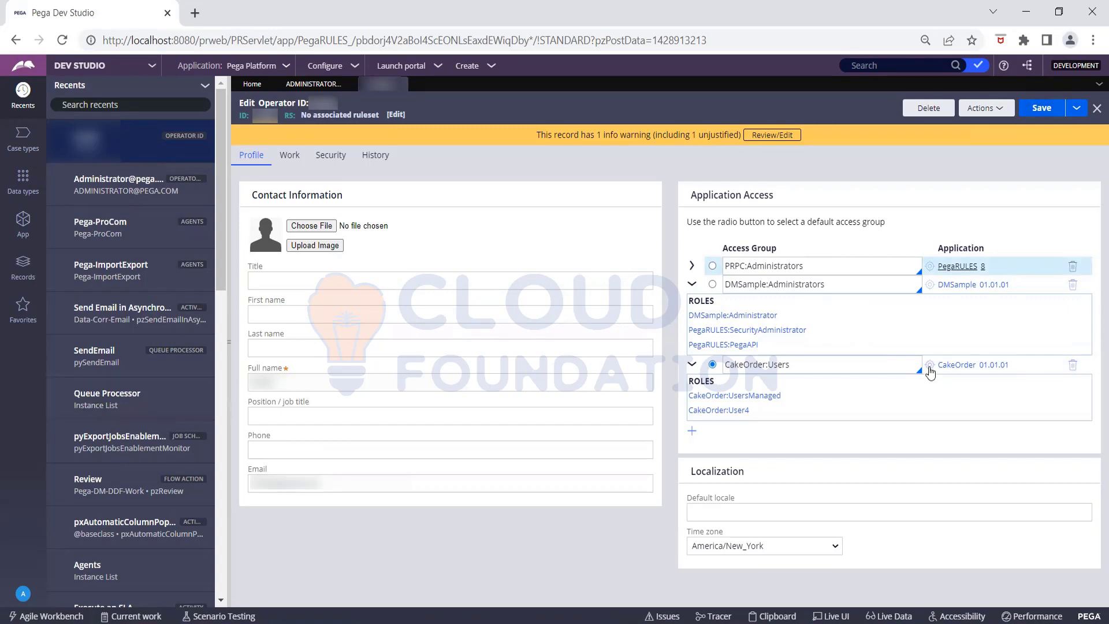
{"action": "left_click", "coordinate": [929, 368]}
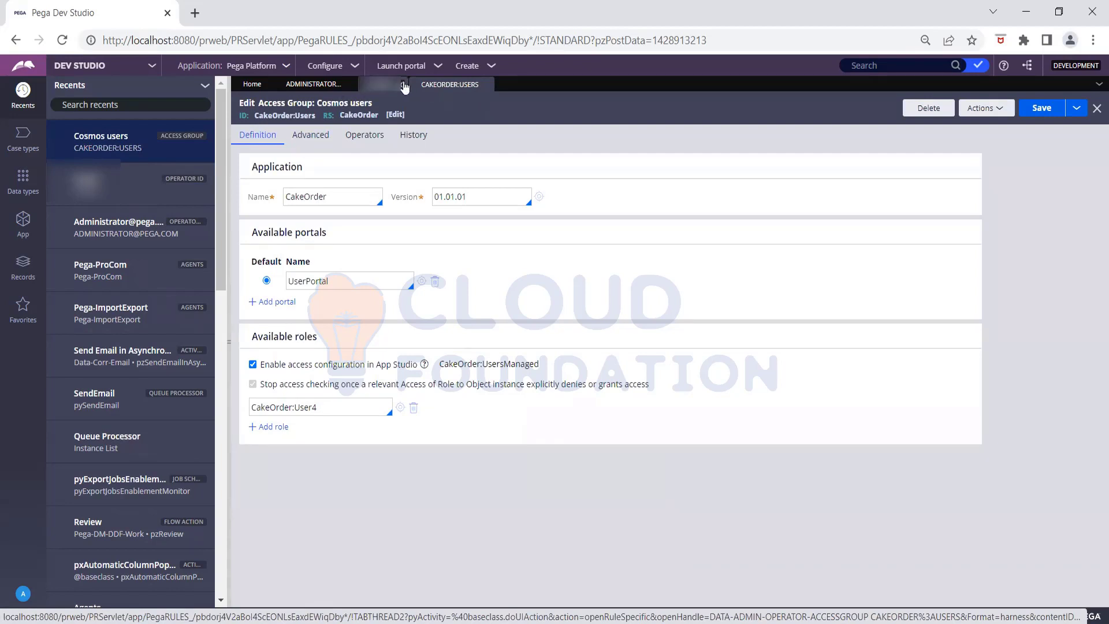
{"action": "left_click", "coordinate": [305, 88]}
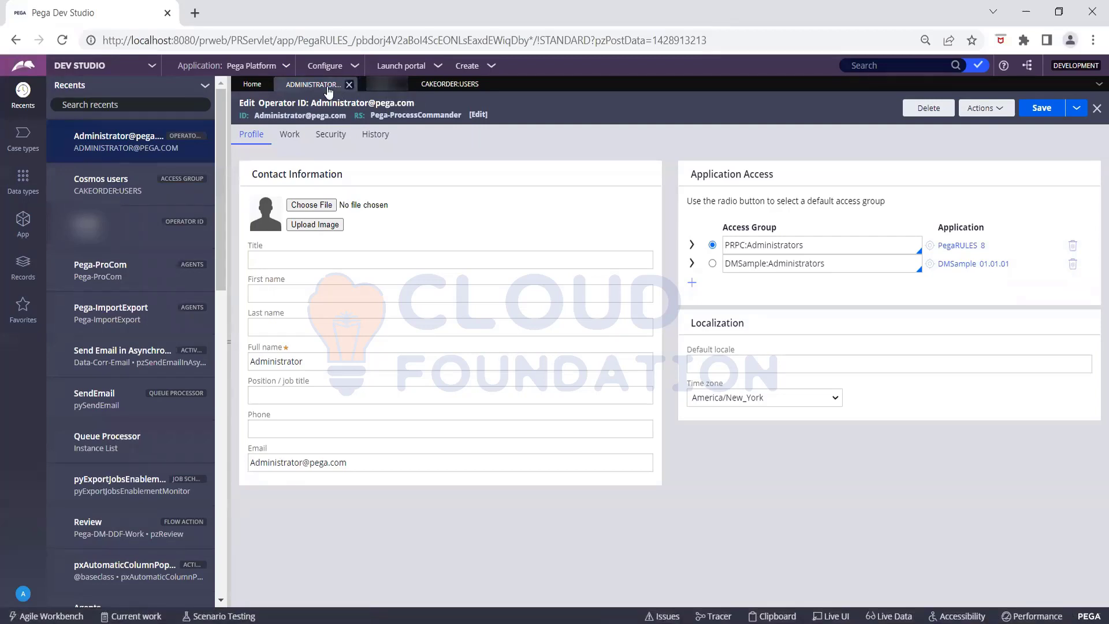
- Back on the new operator, add CakeOrder:Authors as another access group and open its definition
{"action": "left_click", "coordinate": [384, 85]}
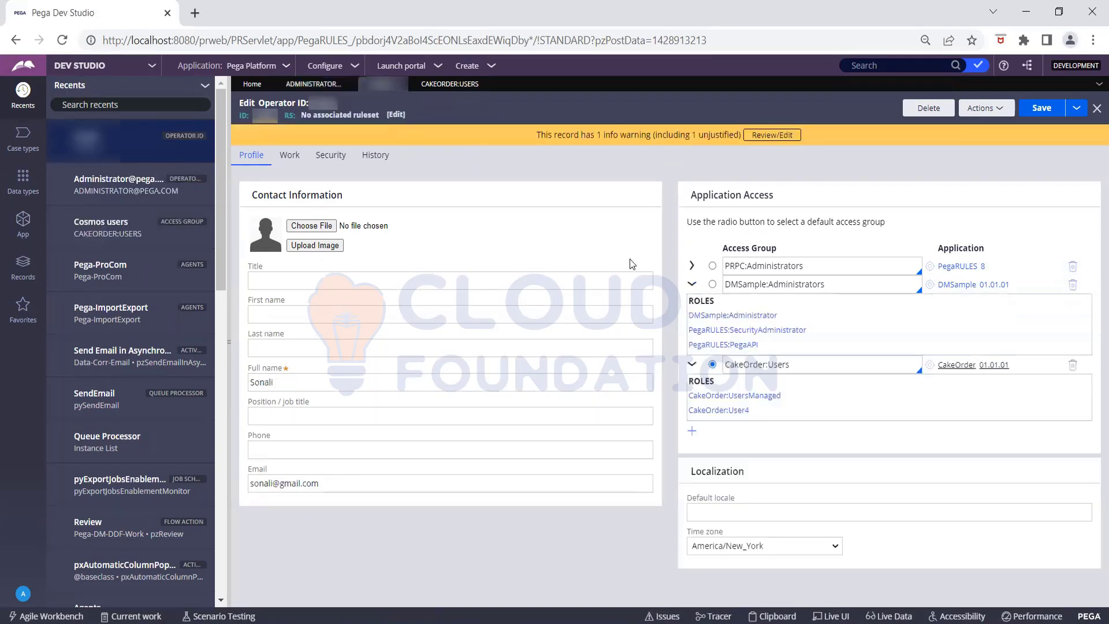
{"action": "left_click", "coordinate": [692, 284]}
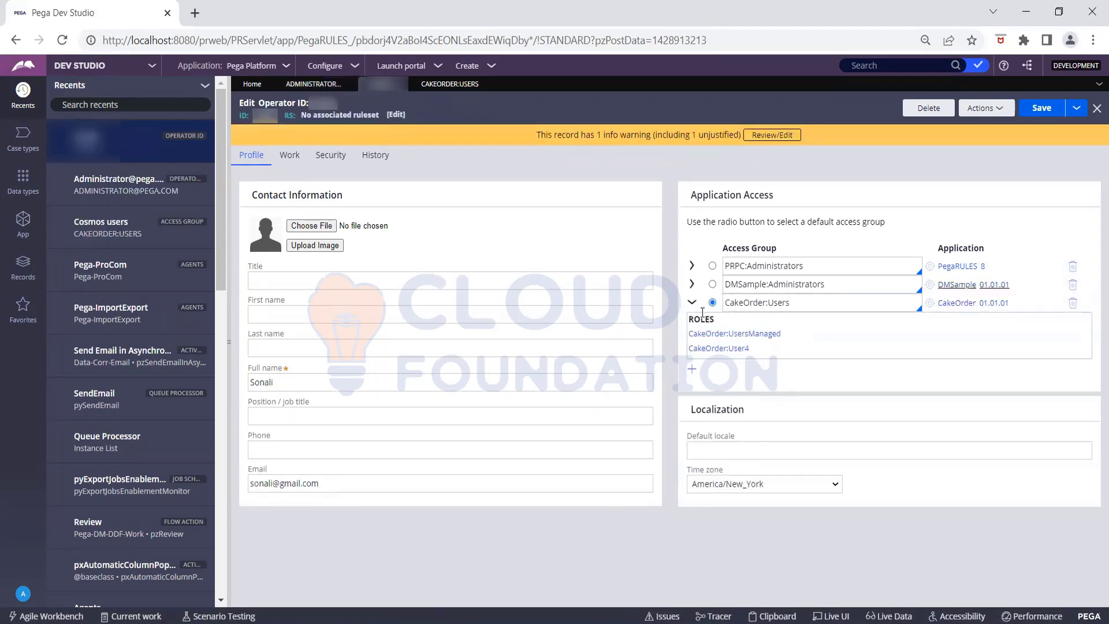
{"action": "left_click", "coordinate": [692, 368]}
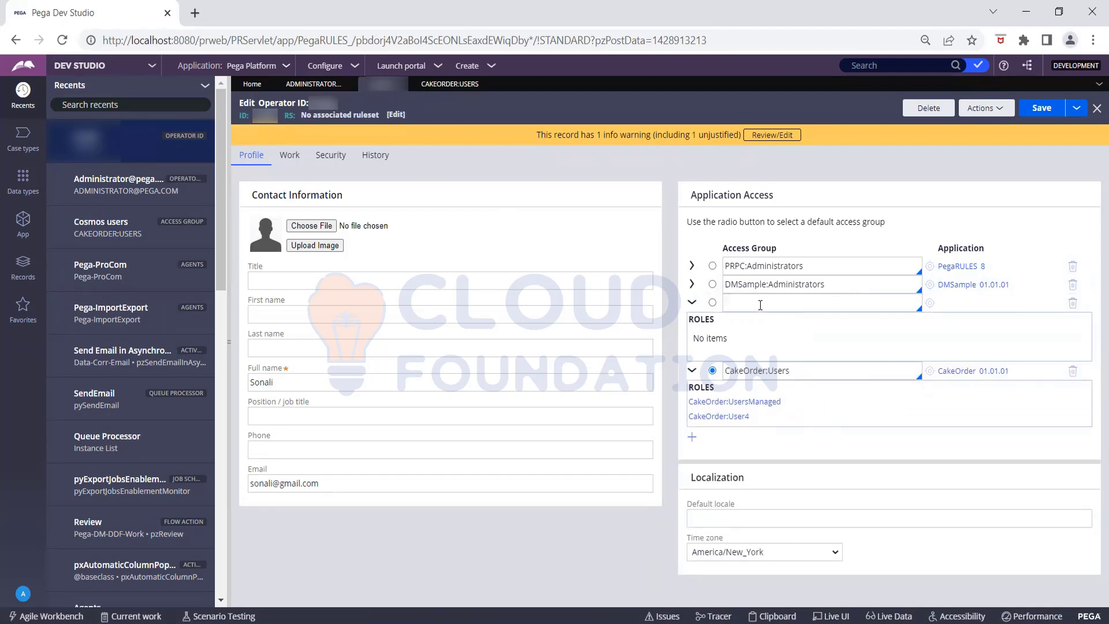
{"action": "left_click", "coordinate": [760, 304]}
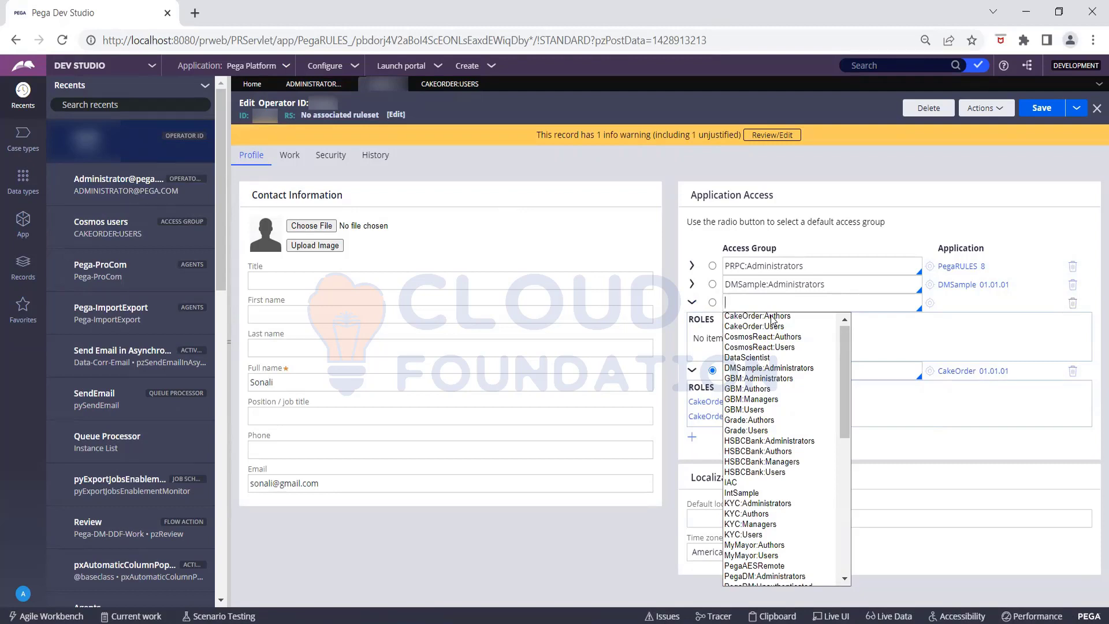
{"action": "type", "text": "C"}
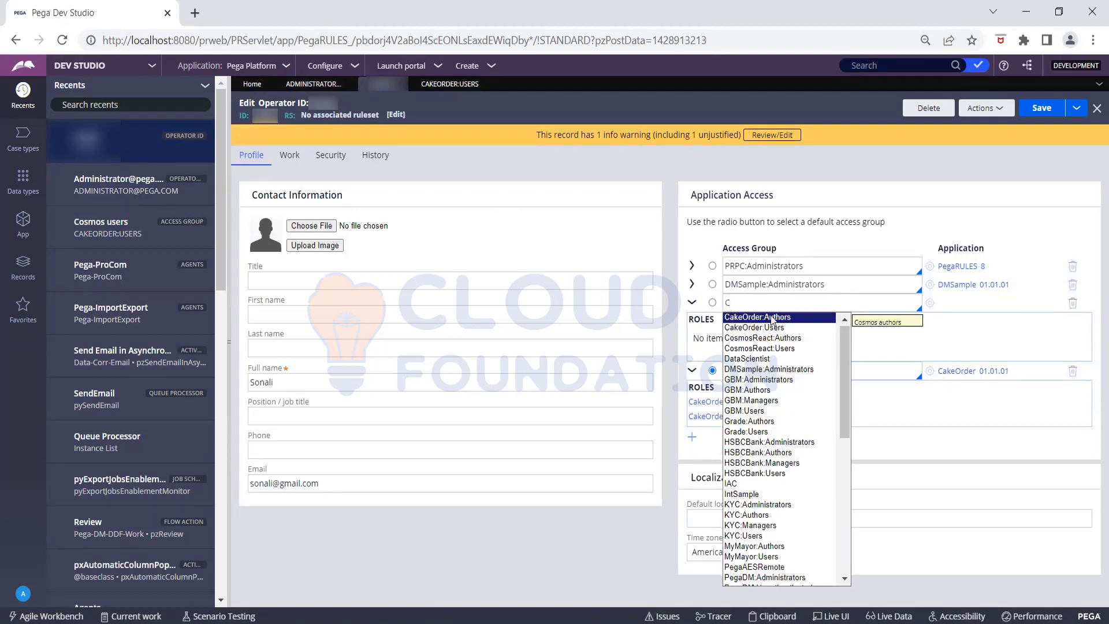
{"action": "key", "text": "BackSpace"}
{"action": "type", "text": "O"}
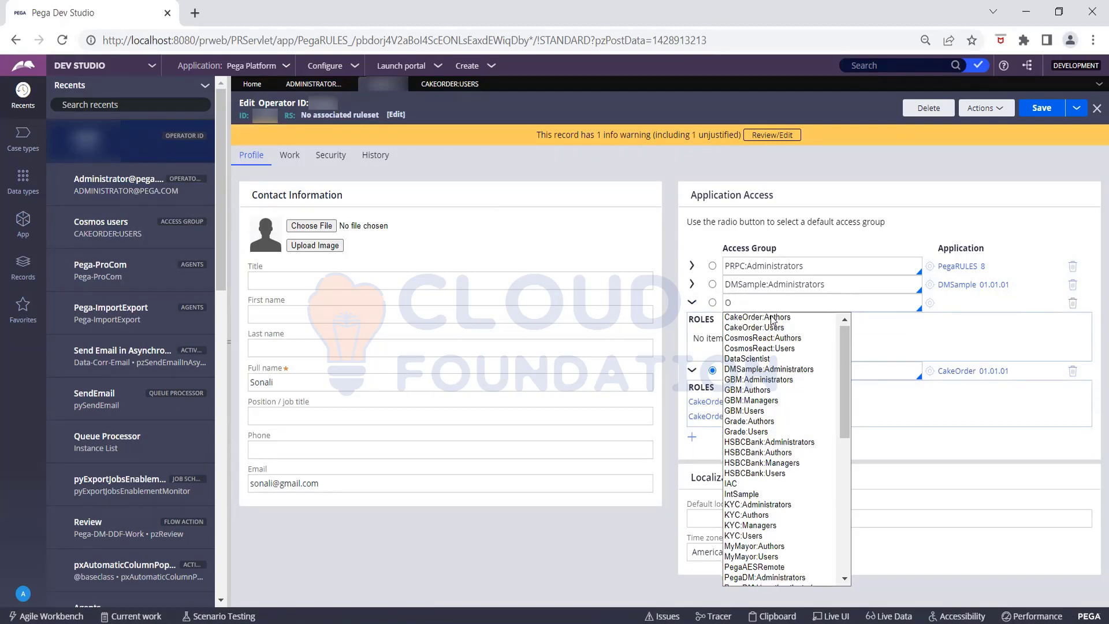
{"action": "type", "text": "ther"}
{"action": "key", "text": "BackSpace"}
{"action": "key", "text": "BackSpace"}
{"action": "key", "text": "BackSpace"}
{"action": "key", "text": "BackSpace"}
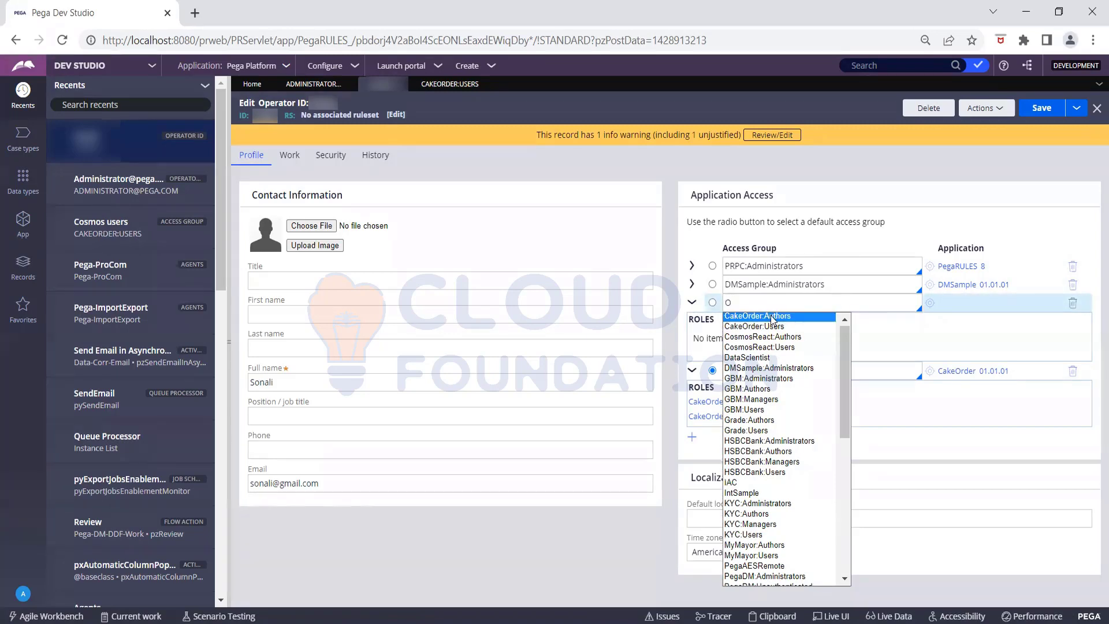
{"action": "left_click", "coordinate": [772, 318]}
{"action": "left_click", "coordinate": [929, 303]}
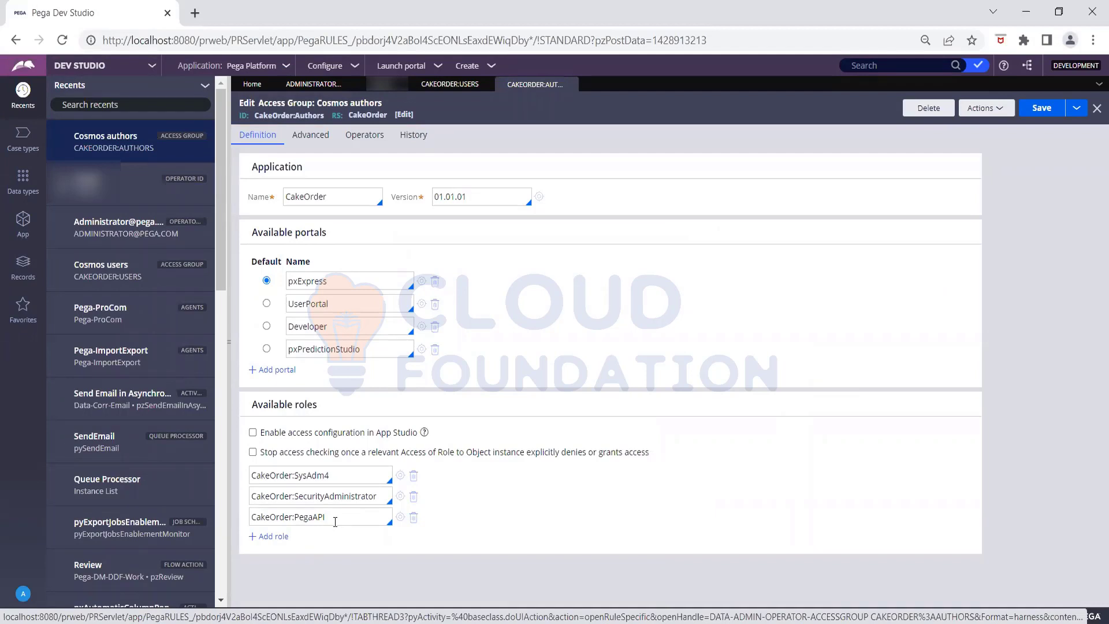
- Make Developer the default portal, delete the invalid UserPortal row, save, and return to the operator
{"action": "left_click", "coordinate": [266, 325]}
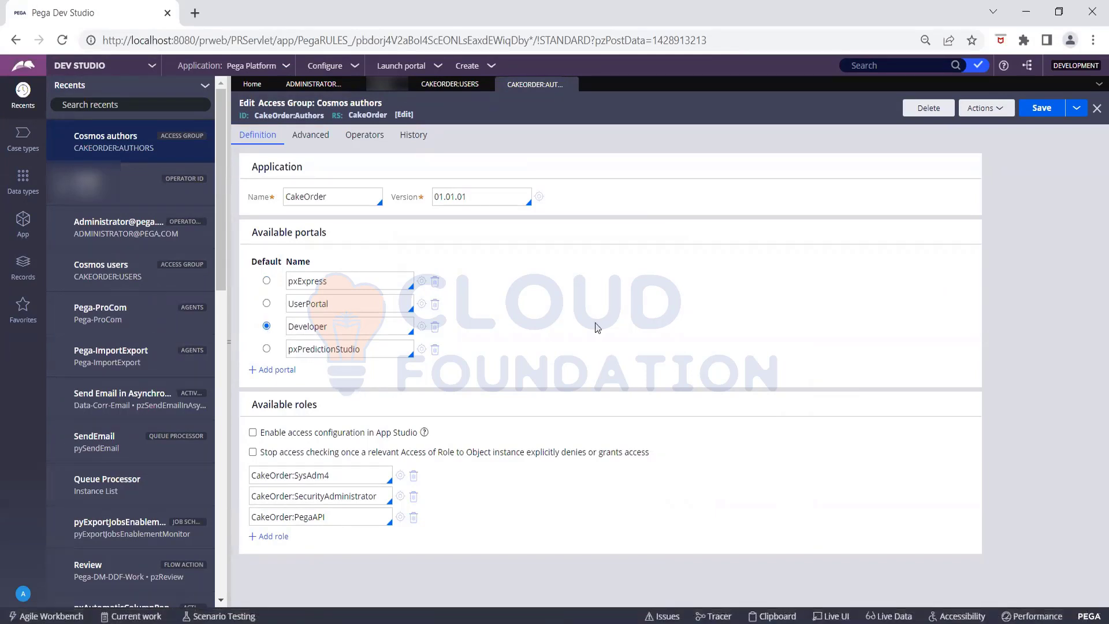
{"action": "left_click", "coordinate": [1045, 108]}
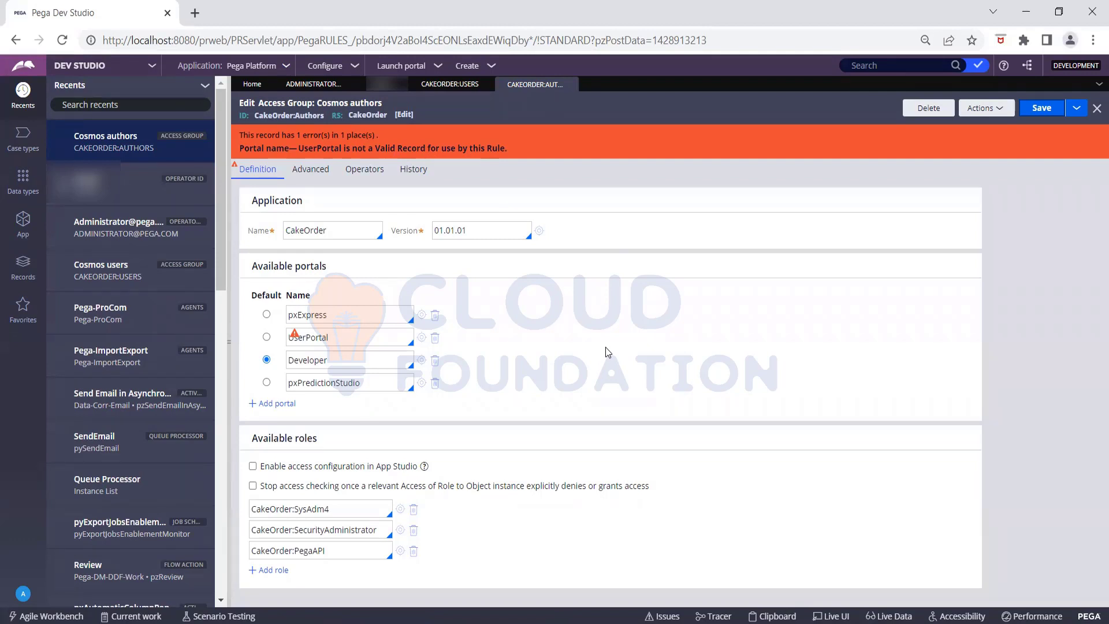
{"action": "left_click", "coordinate": [434, 338]}
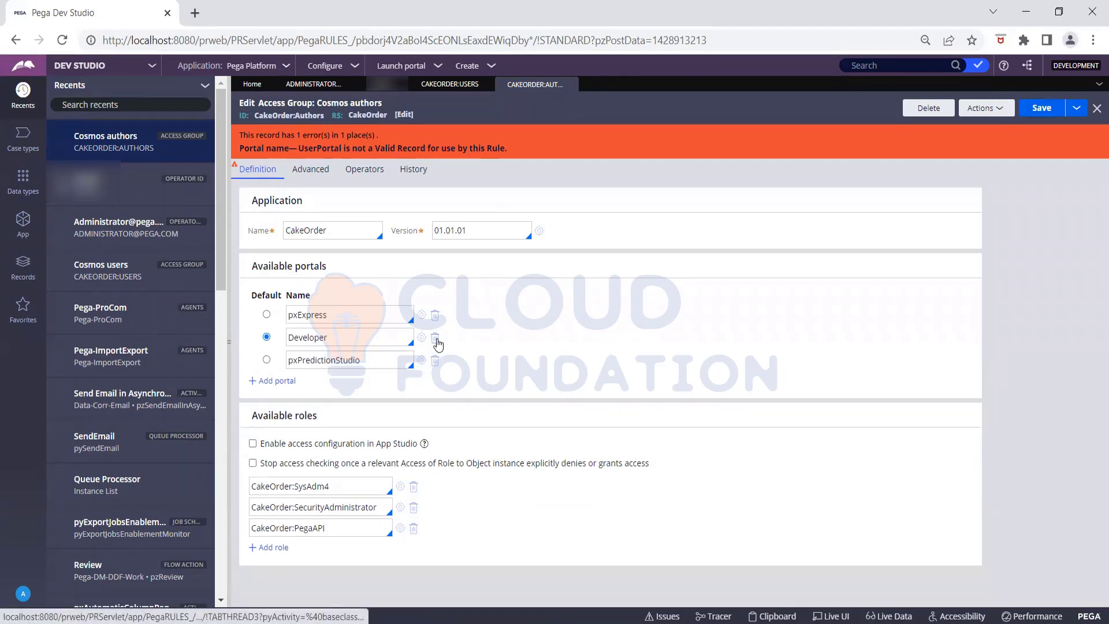
{"action": "left_click", "coordinate": [1039, 119]}
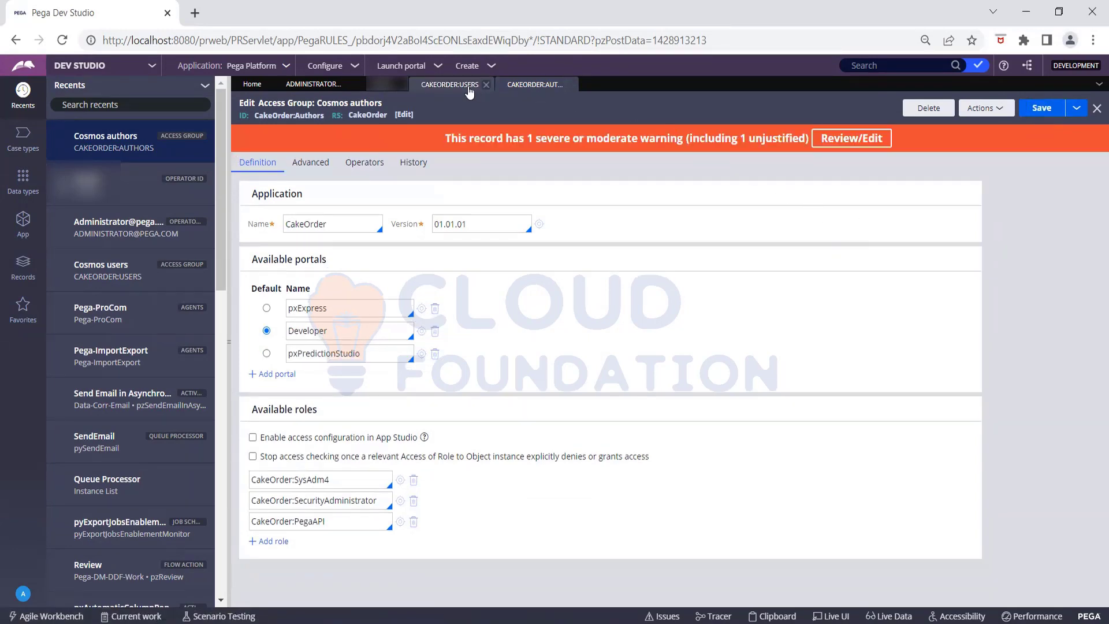
{"action": "left_click", "coordinate": [384, 84]}
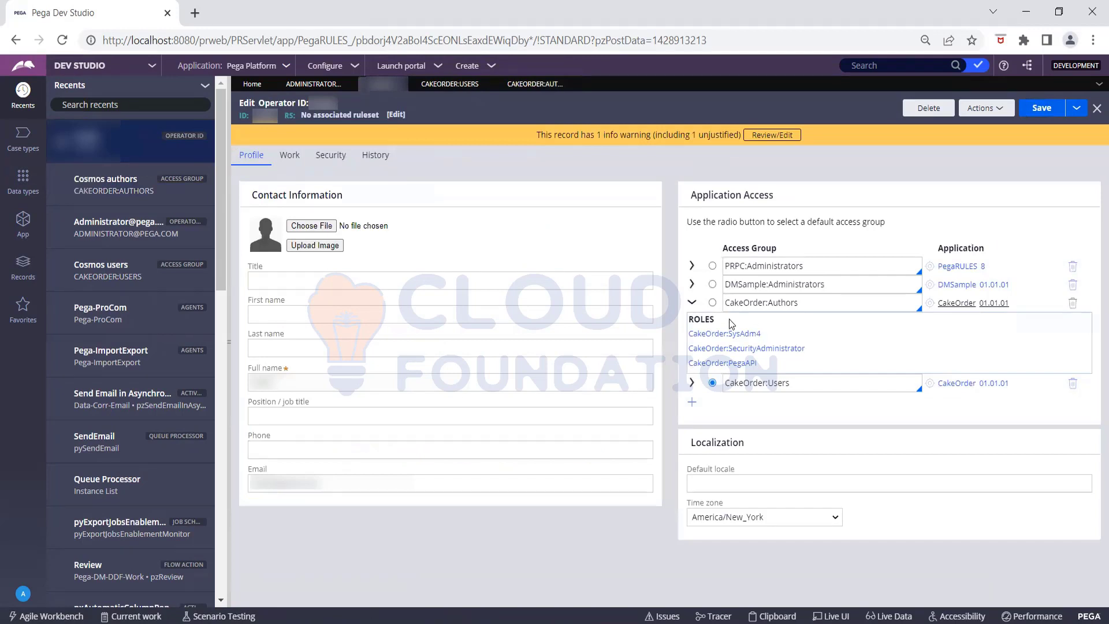
- Make CakeOrder:Authors the default access group, save, and view the operator's Security settings
{"action": "left_click", "coordinate": [712, 302]}
{"action": "left_click", "coordinate": [1040, 110]}
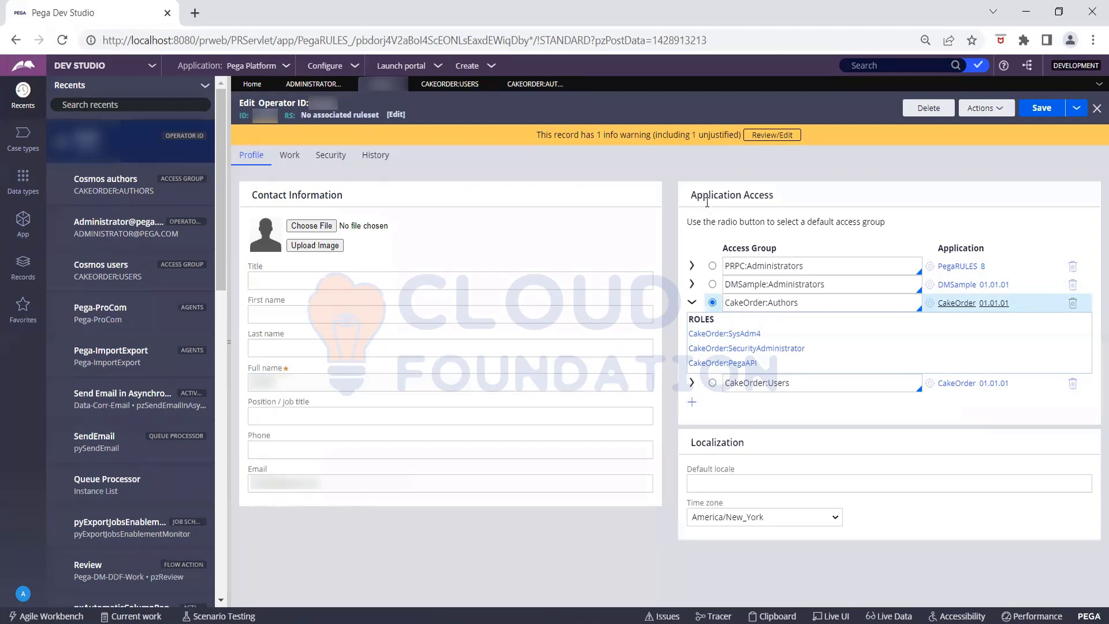
{"action": "left_click", "coordinate": [258, 68]}
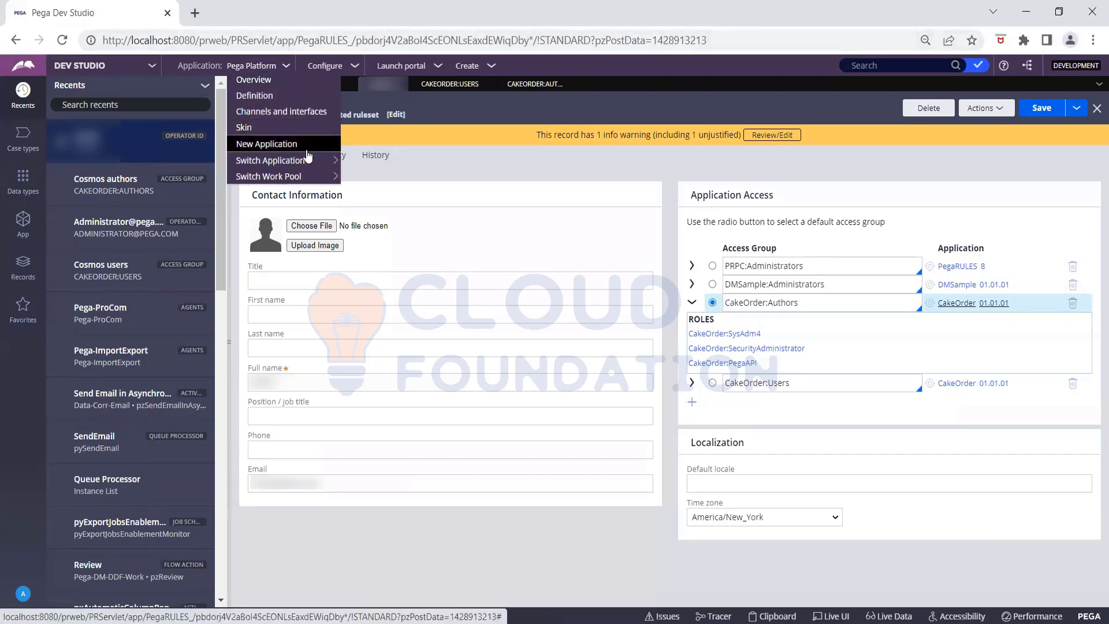
{"action": "mouse_move", "coordinate": [308, 163]}
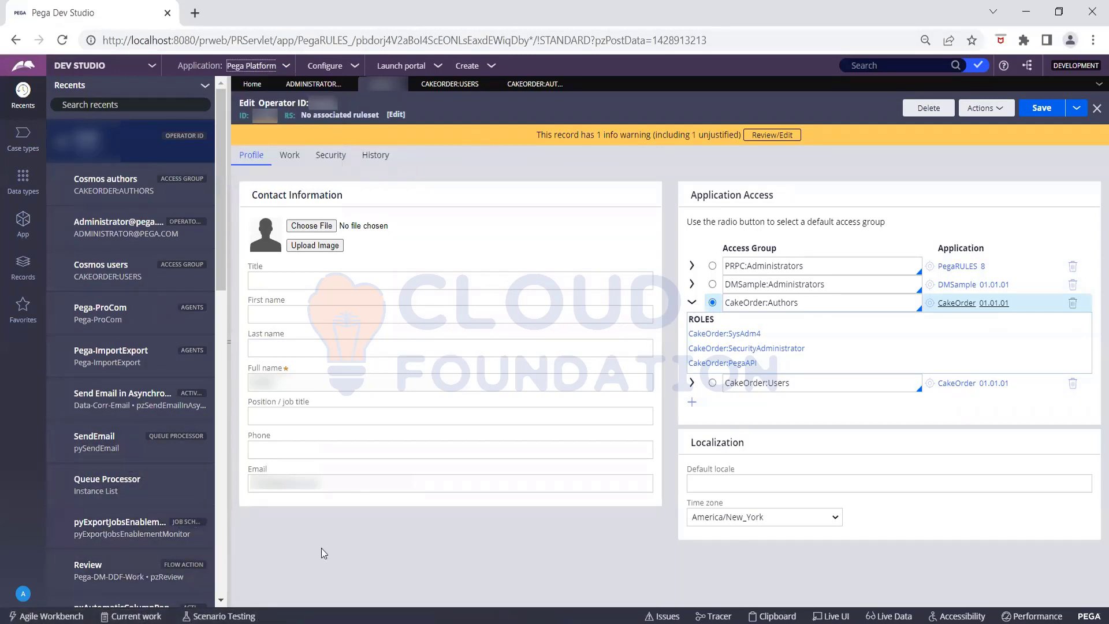
{"action": "left_click", "coordinate": [331, 161]}
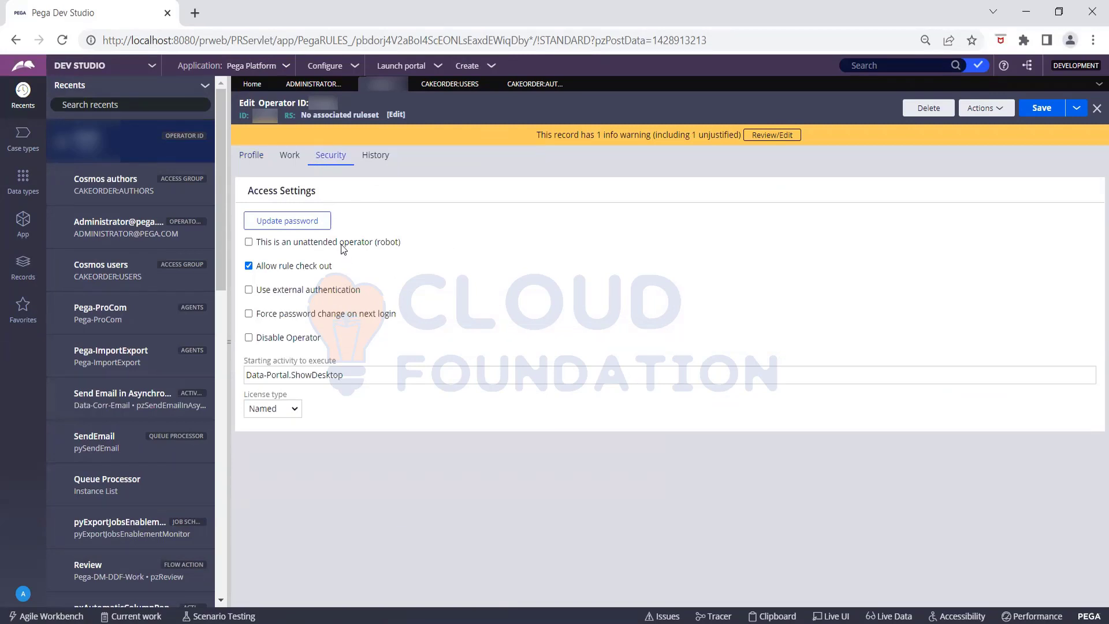
- Enter and confirm a new operator password, submit it, save the record, and bring up the account menu
{"action": "left_click", "coordinate": [321, 220]}
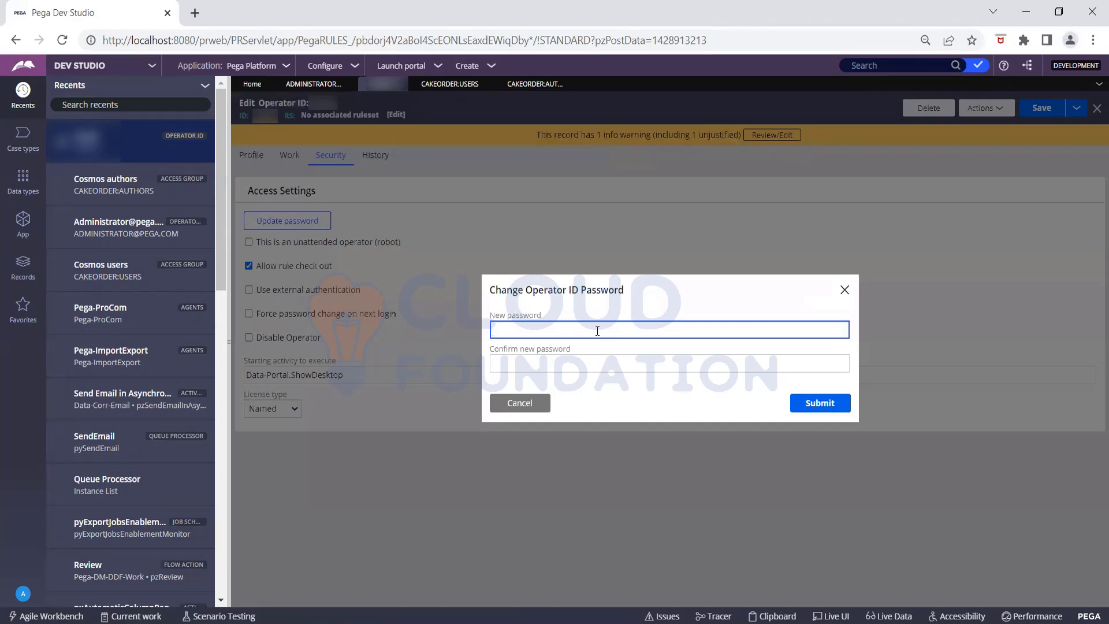
{"action": "type", "text": "rules"}
{"action": "left_click", "coordinate": [595, 358]}
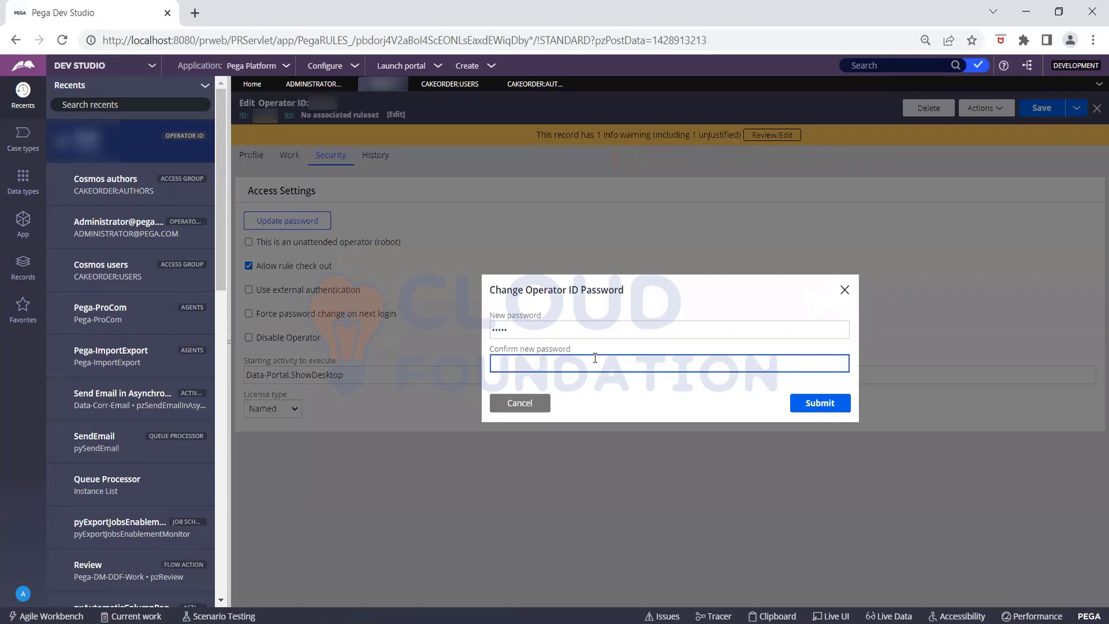
{"action": "type", "text": "rules"}
{"action": "left_click", "coordinate": [800, 401]}
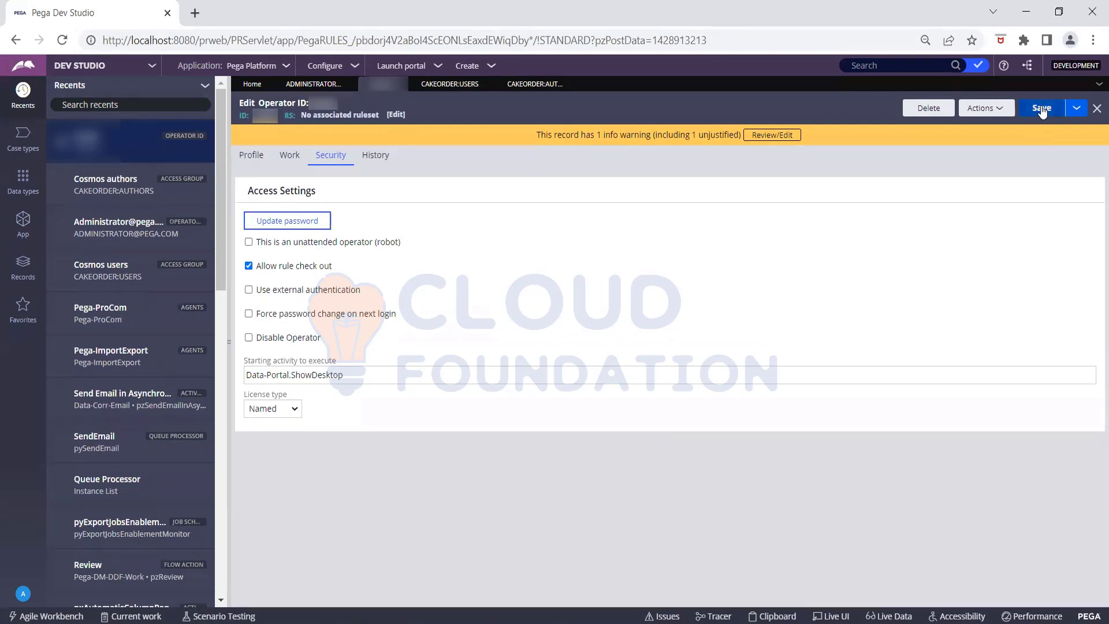
{"action": "left_click", "coordinate": [1041, 108]}
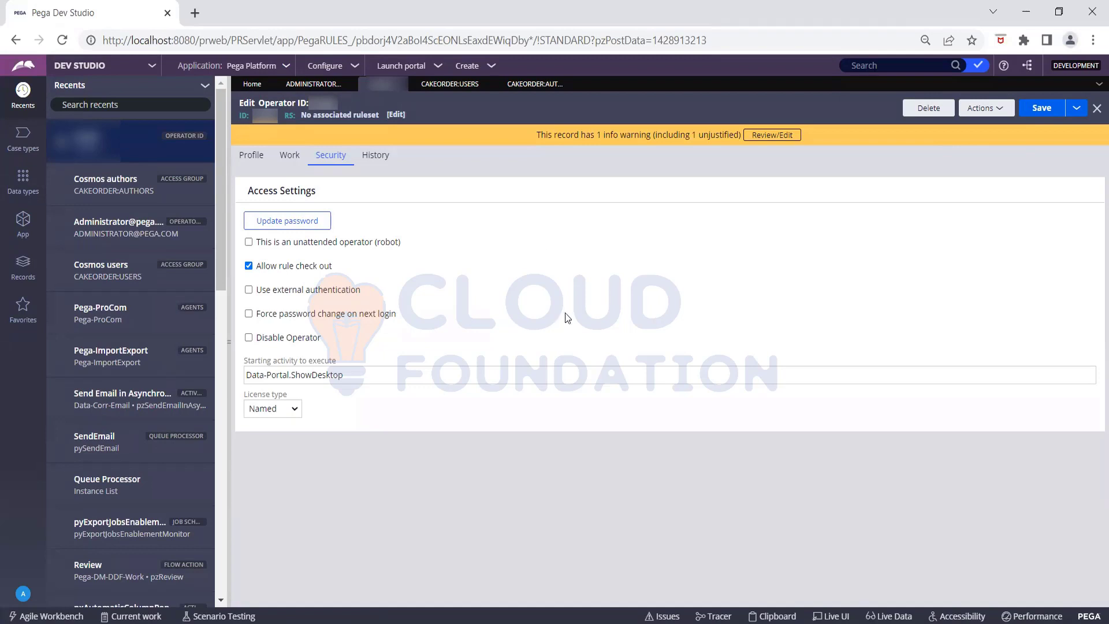
{"action": "left_click", "coordinate": [23, 593]}
{"action": "left_click", "coordinate": [35, 578]}
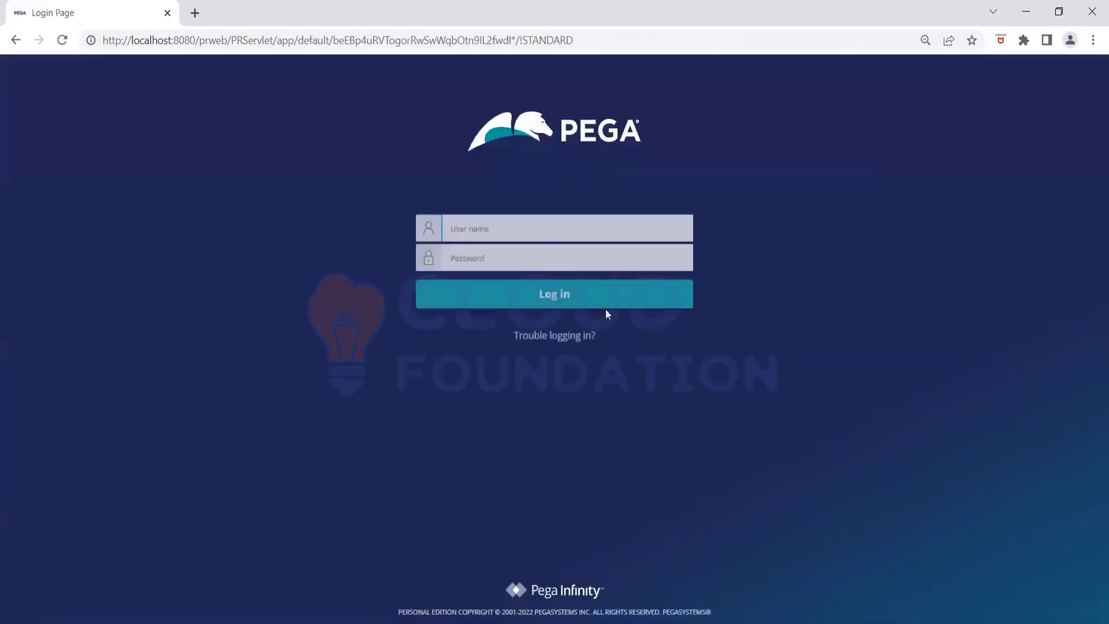
{"action": "left_click", "coordinate": [488, 225]}
{"action": "type", "text": "..."}
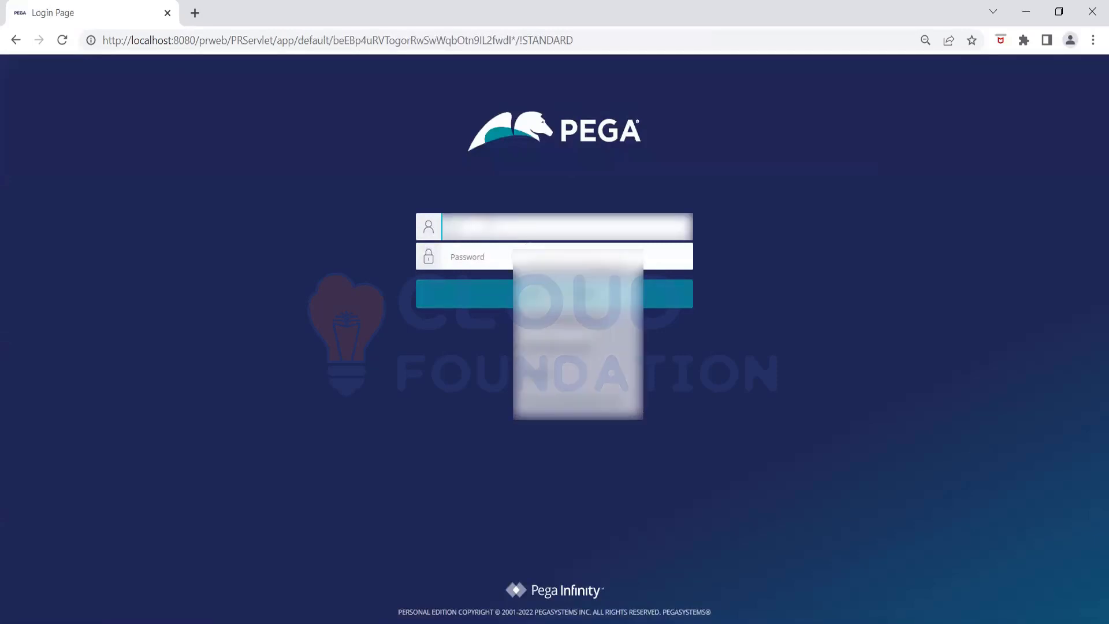
{"action": "left_click", "coordinate": [480, 254]}
{"action": "type", "text": "..."}
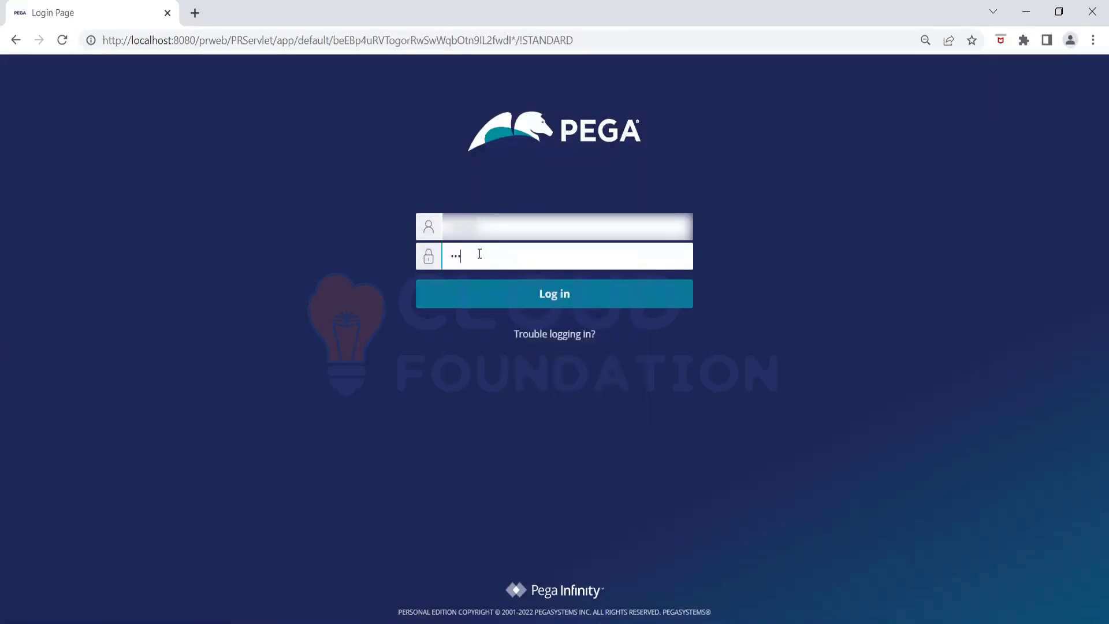
{"action": "type", "text": "es"}
{"action": "key", "text": "Return"}
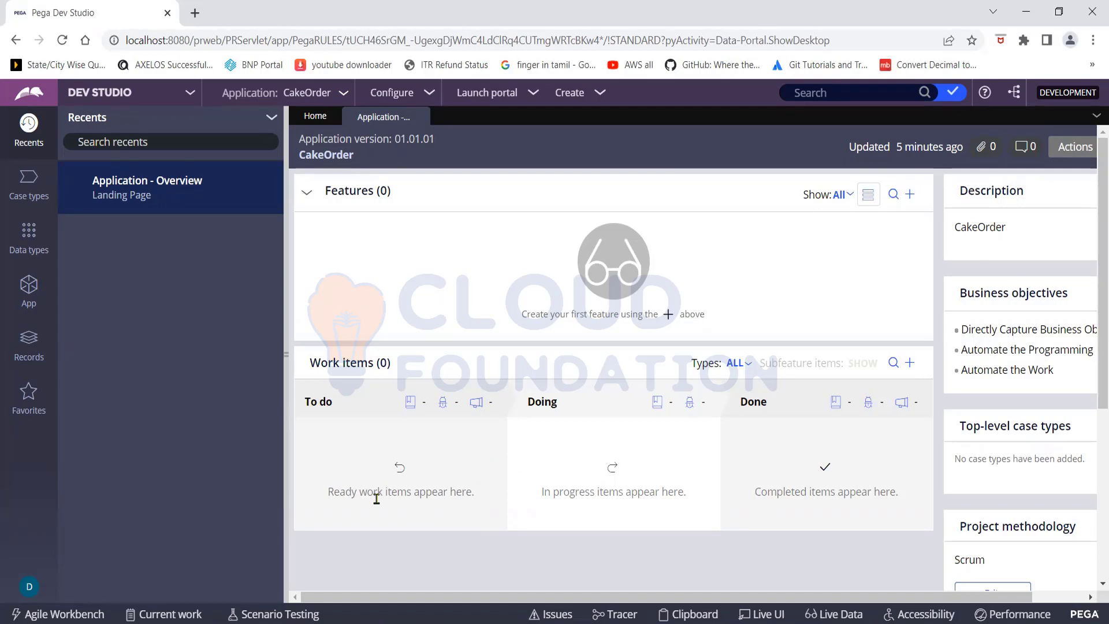
{"action": "double_click", "coordinate": [364, 326]}
{"action": "left_click", "coordinate": [365, 326]}
- Start a new case type, confirm Advanced Settings derive it from Cake-FW-CakeOrder-Work, then cancel
{"action": "left_click", "coordinate": [29, 197]}
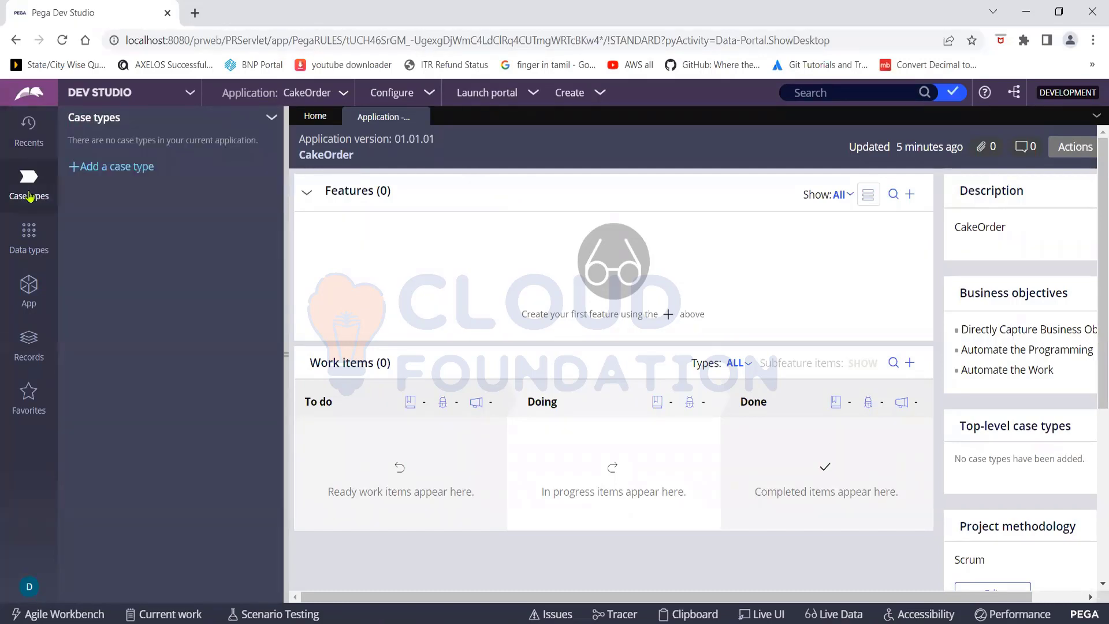
{"action": "left_click", "coordinate": [84, 167]}
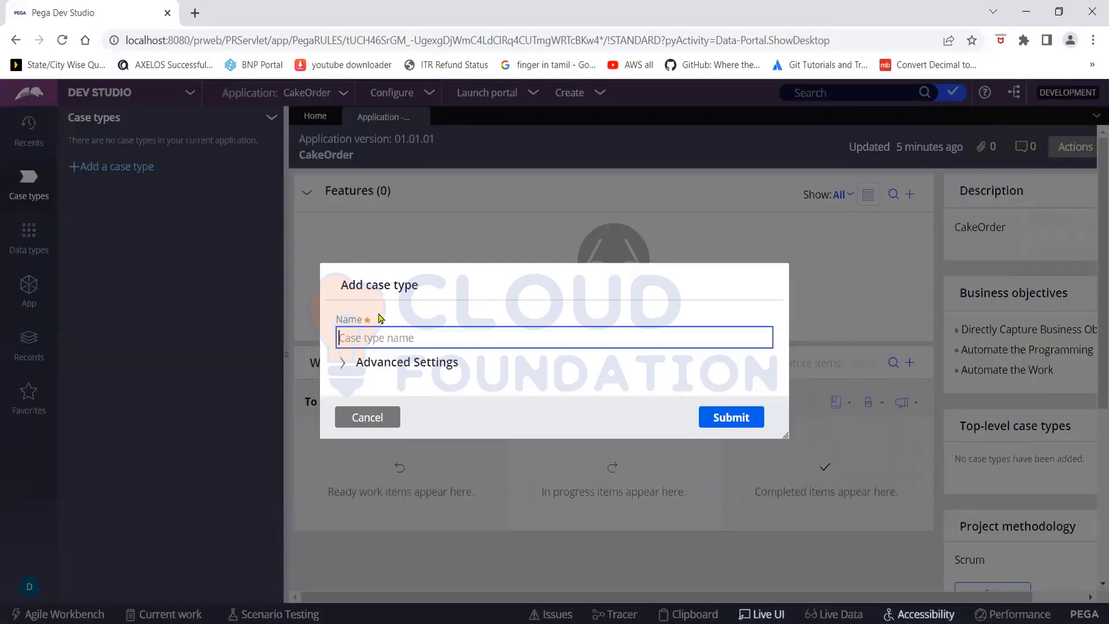
{"action": "left_click", "coordinate": [344, 363]}
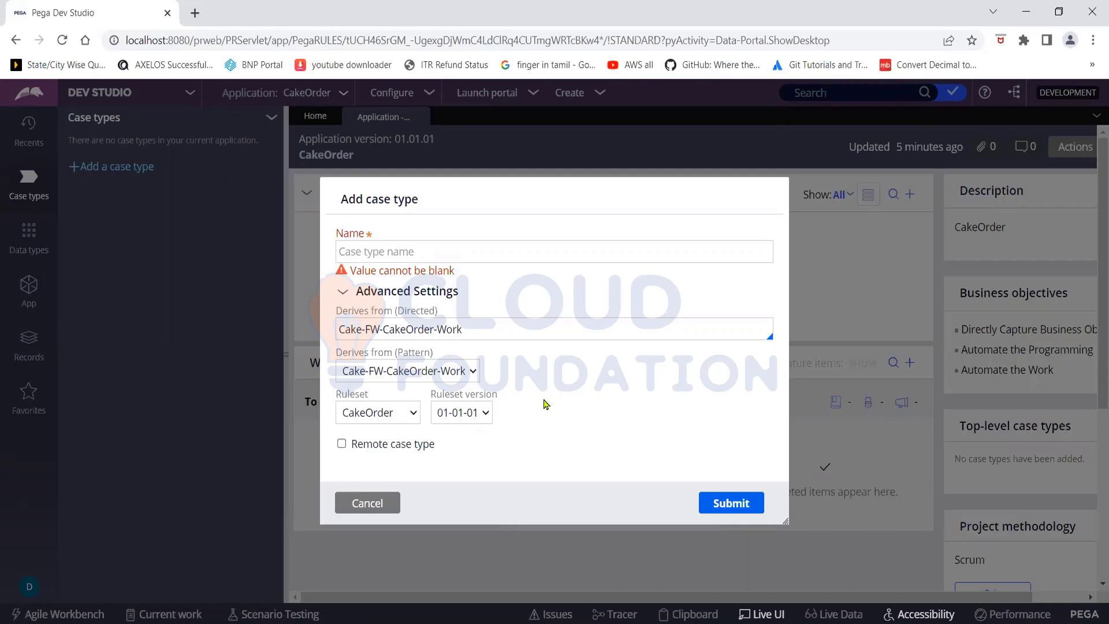
{"action": "left_click", "coordinate": [377, 505]}
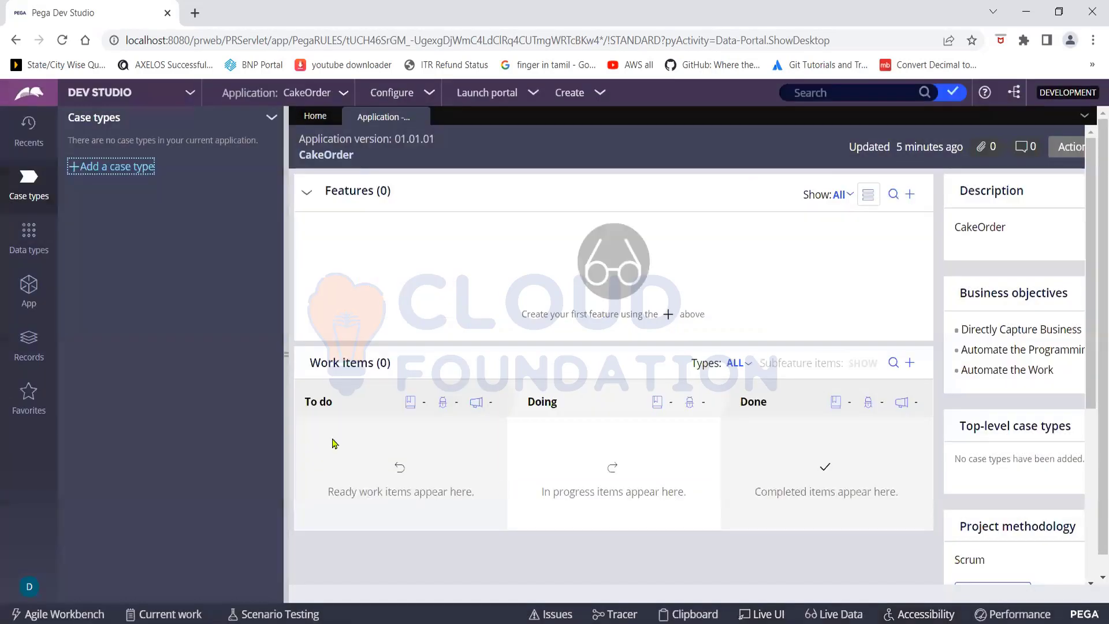
- Open the CakeOrder application's Definition from the Application menu in the header
{"action": "left_click", "coordinate": [337, 97]}
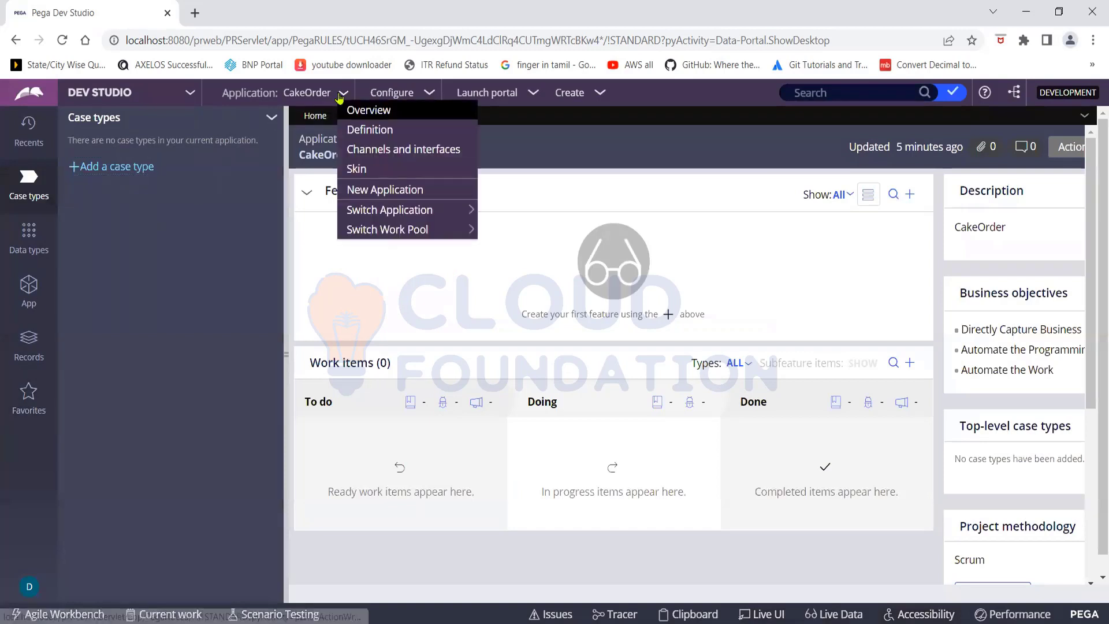
{"action": "left_click", "coordinate": [359, 132]}
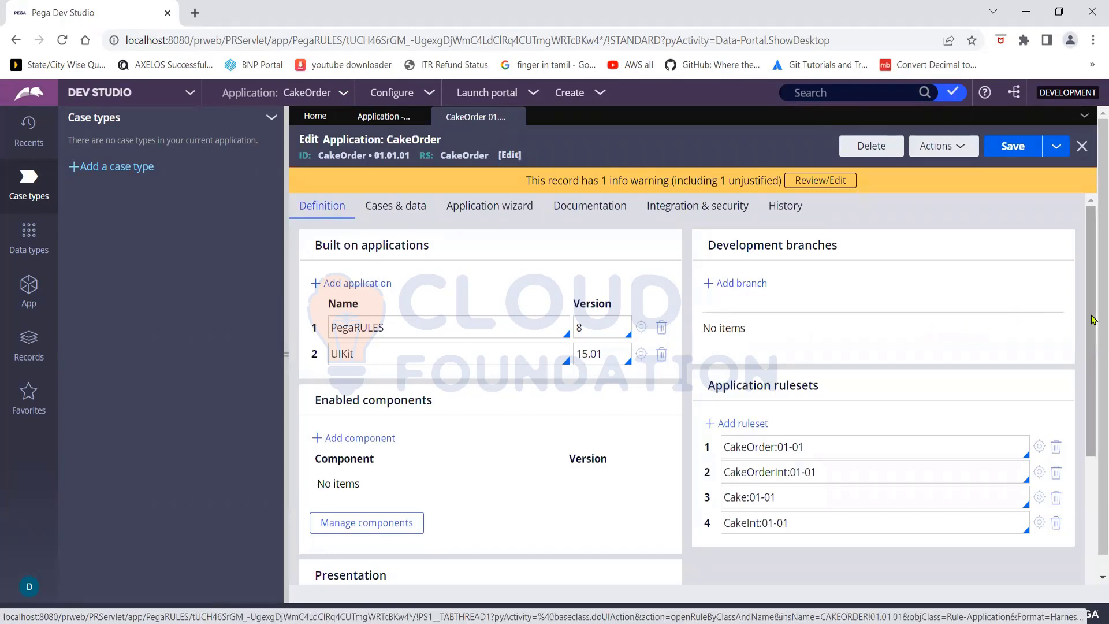
{"action": "left_click_drag", "start_coordinate": [1093, 324], "coordinate": [1093, 357]}
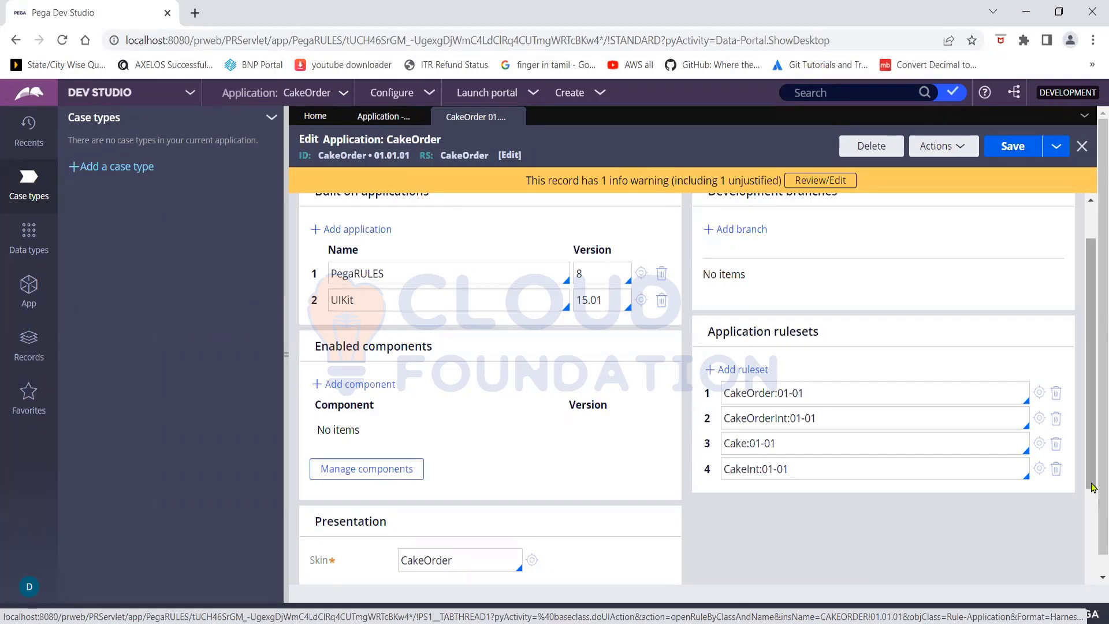
{"action": "left_click_drag", "start_coordinate": [1092, 482], "coordinate": [1087, 442]}
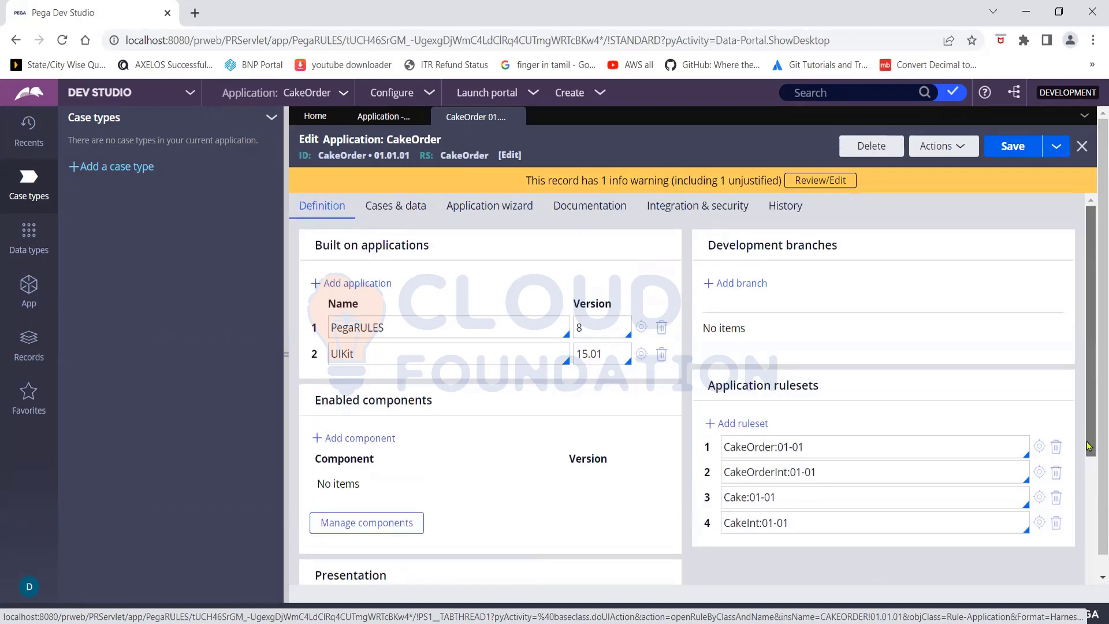
{"action": "left_click_drag", "start_coordinate": [1090, 455], "coordinate": [1091, 462]}
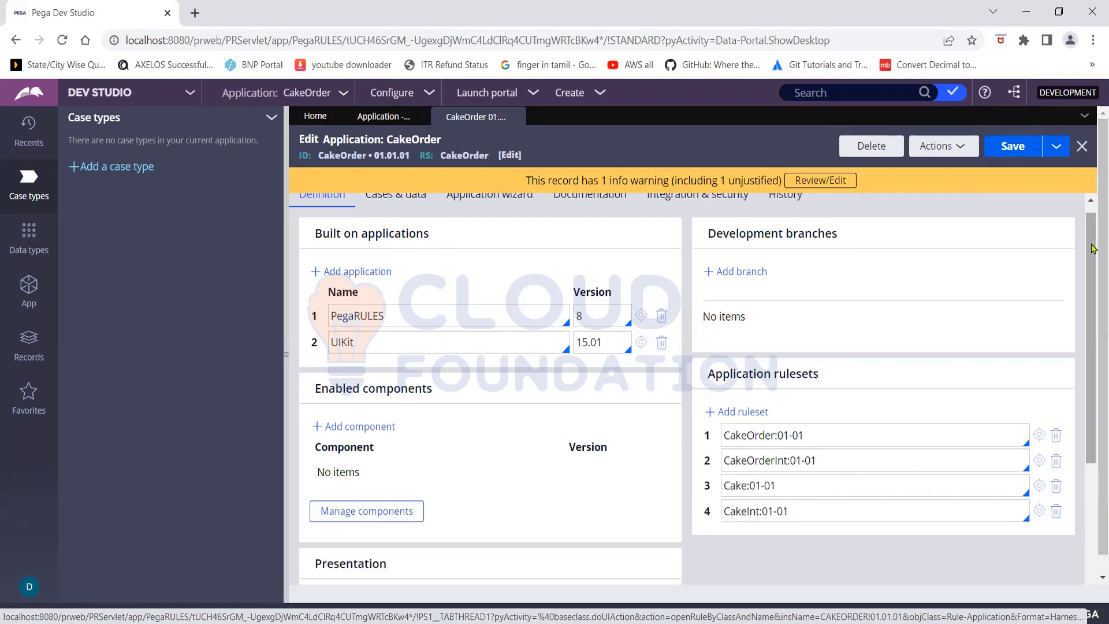
{"action": "scroll", "coordinate": [1093, 248], "scroll_direction": "up", "scroll_amount": 1}
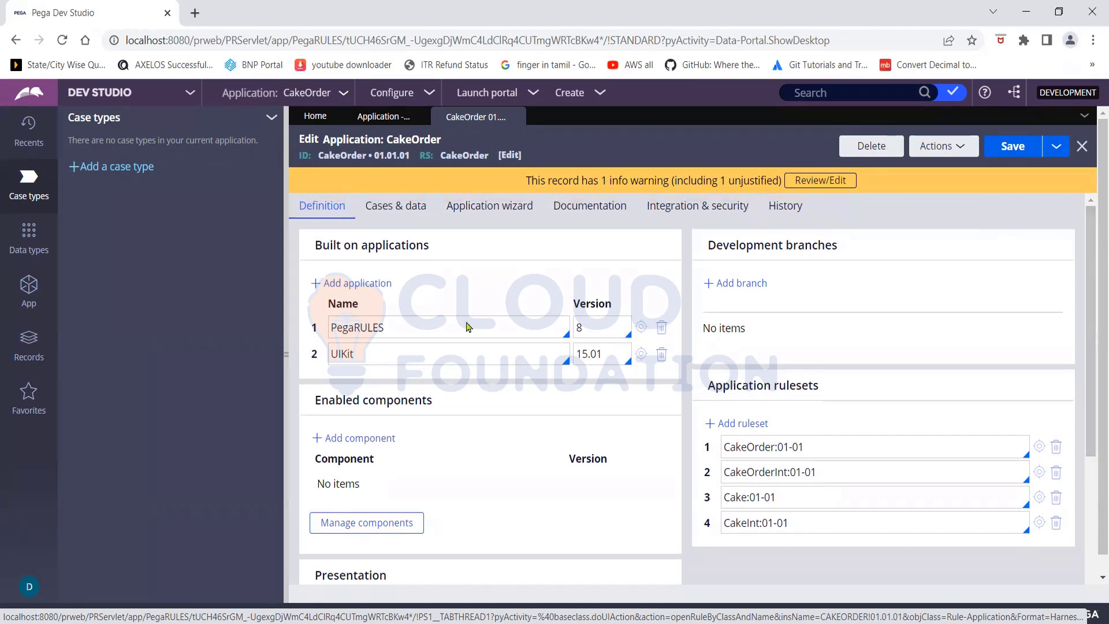
{"action": "left_click", "coordinate": [376, 353]}
{"action": "left_click", "coordinate": [502, 430]}
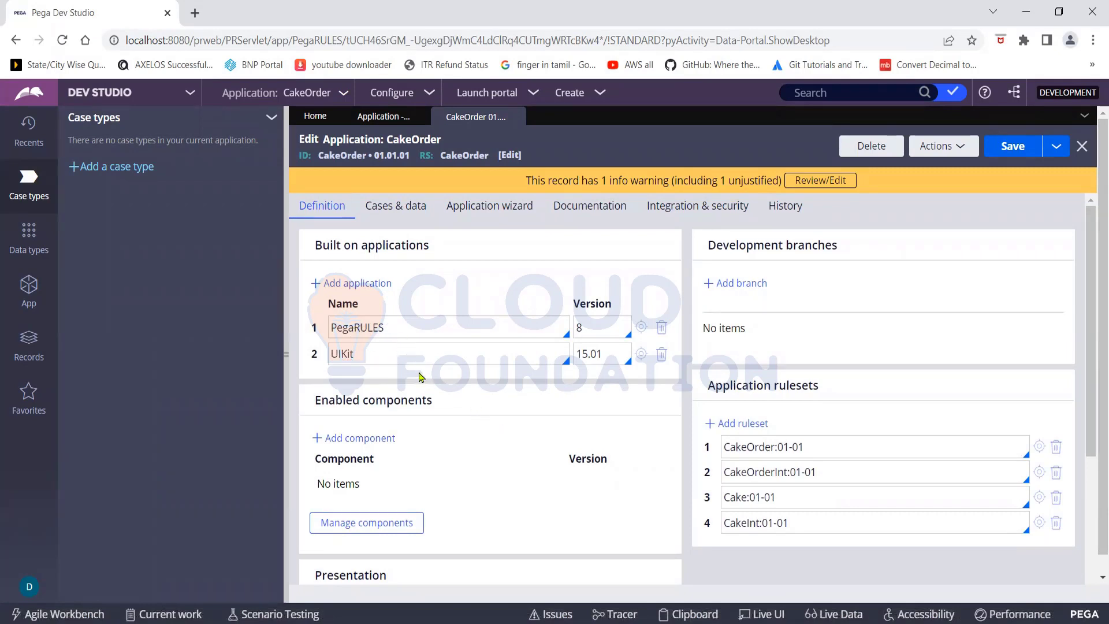
{"action": "left_click", "coordinate": [404, 358]}
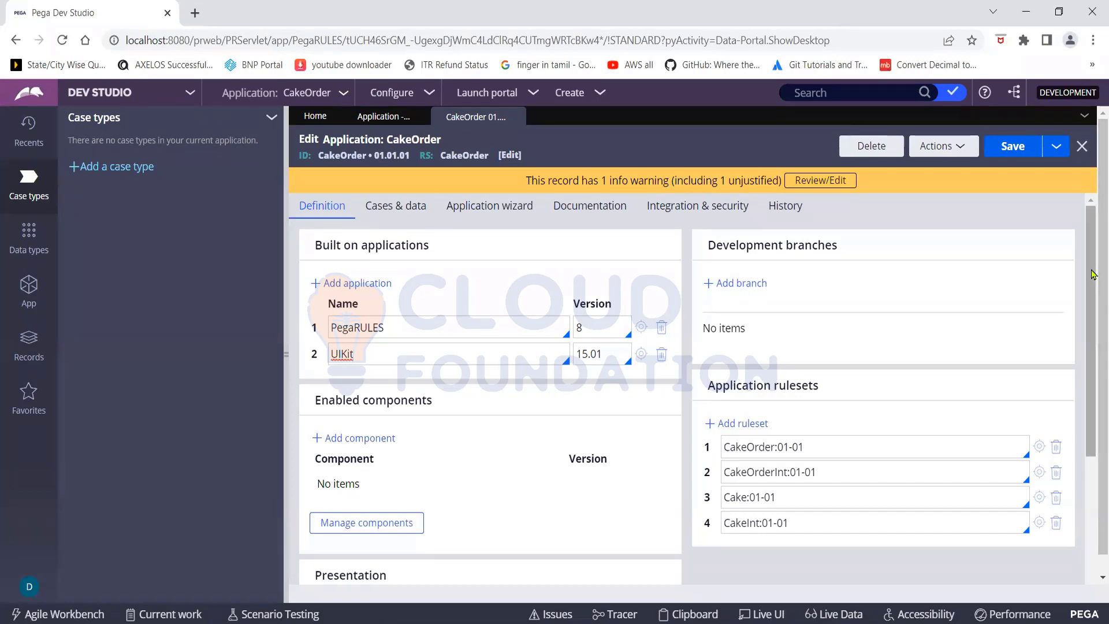
{"action": "left_click_drag", "start_coordinate": [1092, 274], "coordinate": [1092, 359]}
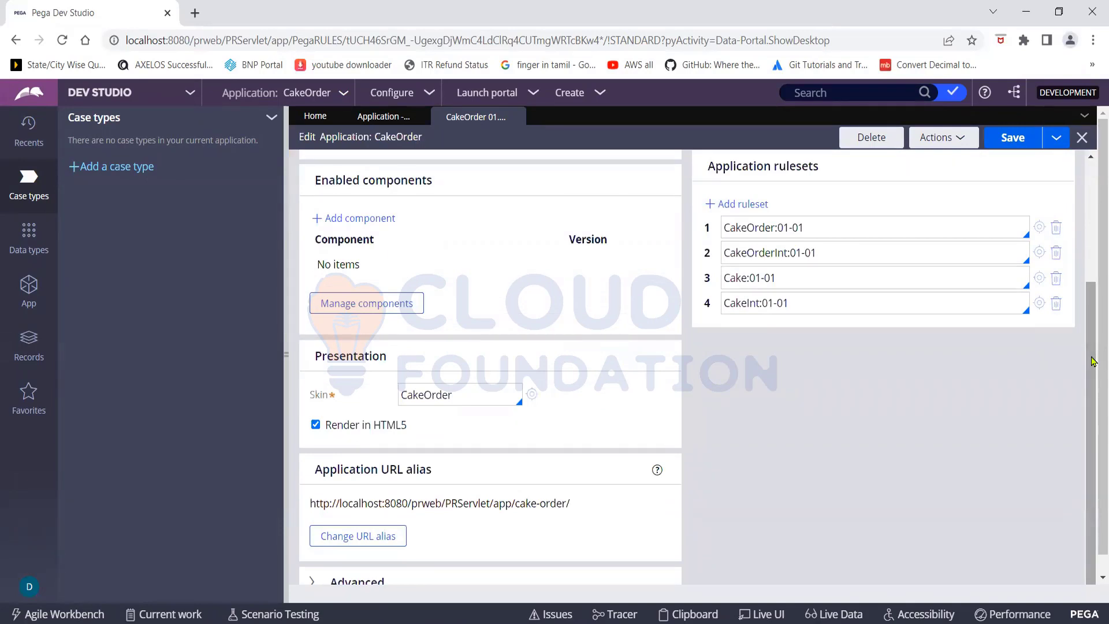
{"action": "left_click_drag", "start_coordinate": [1092, 361], "coordinate": [1075, 250]}
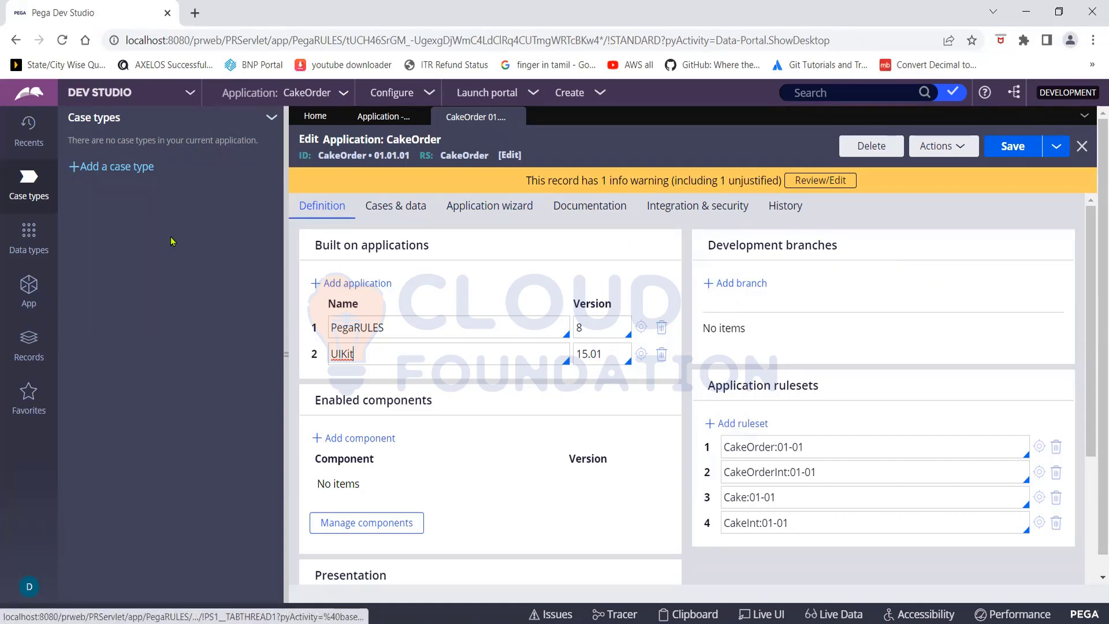
- List the Cake-FW-CakeOrder-Work instances from the App explorer's Classes list, showing no items
{"action": "left_click", "coordinate": [31, 293]}
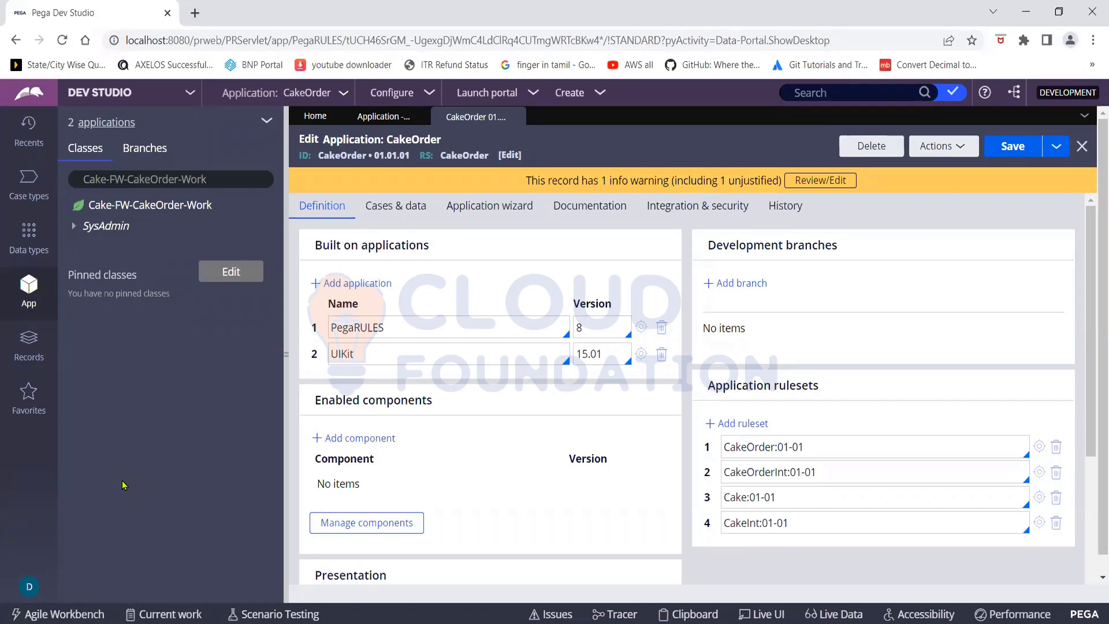
{"action": "left_click", "coordinate": [140, 206]}
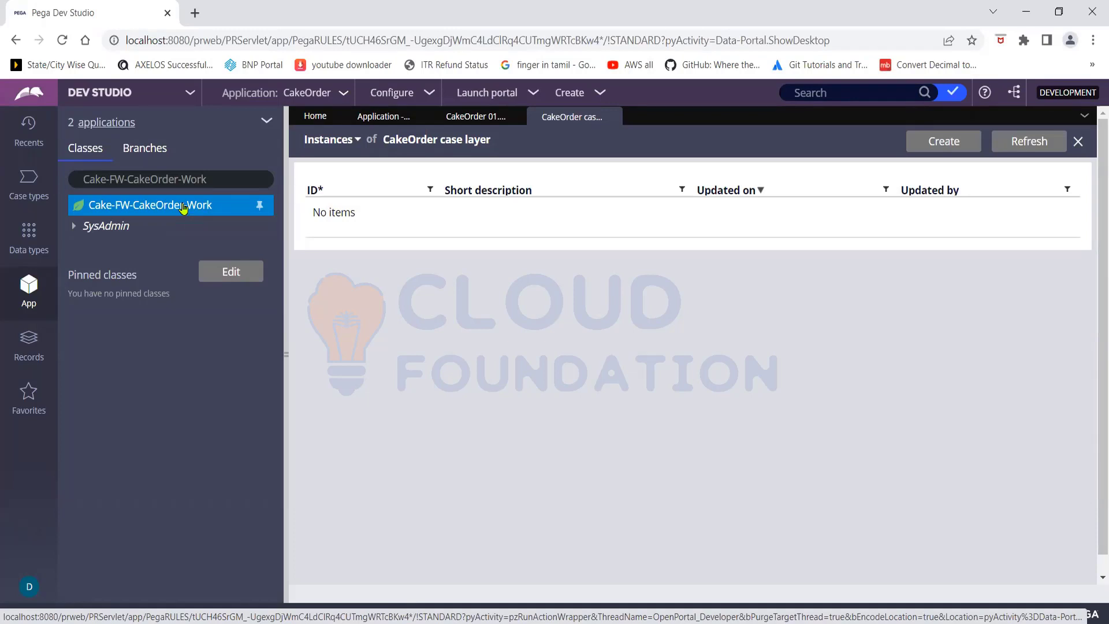
- Open the Cake-FW-CakeOrder-Work class definition and scroll to its Keys and Test connection area
{"action": "right_click", "coordinate": [183, 209]}
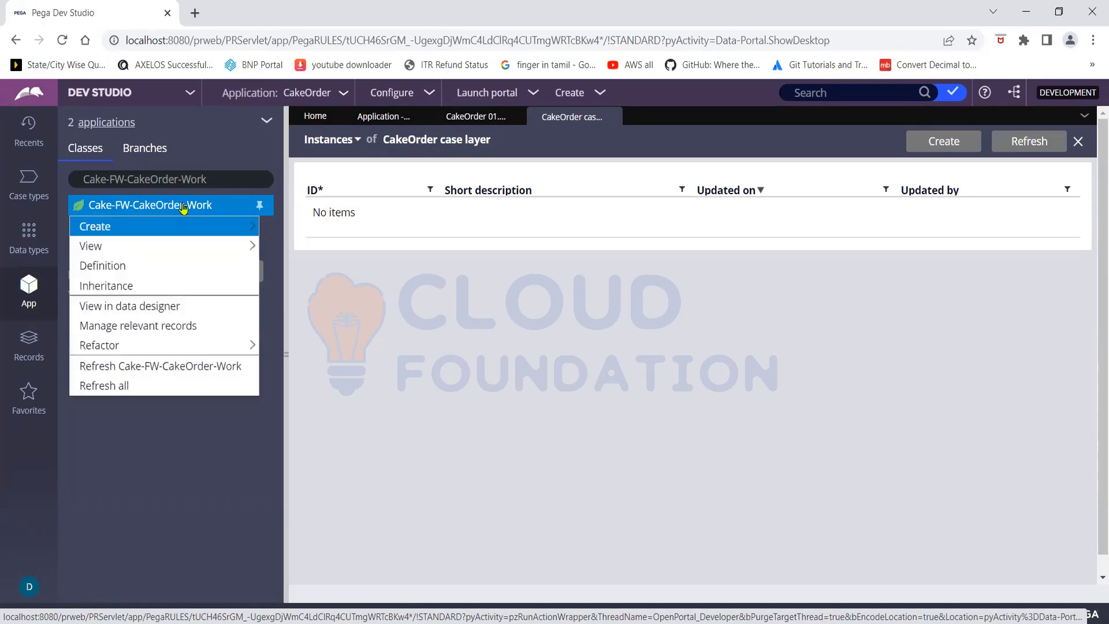
{"action": "left_click", "coordinate": [121, 270]}
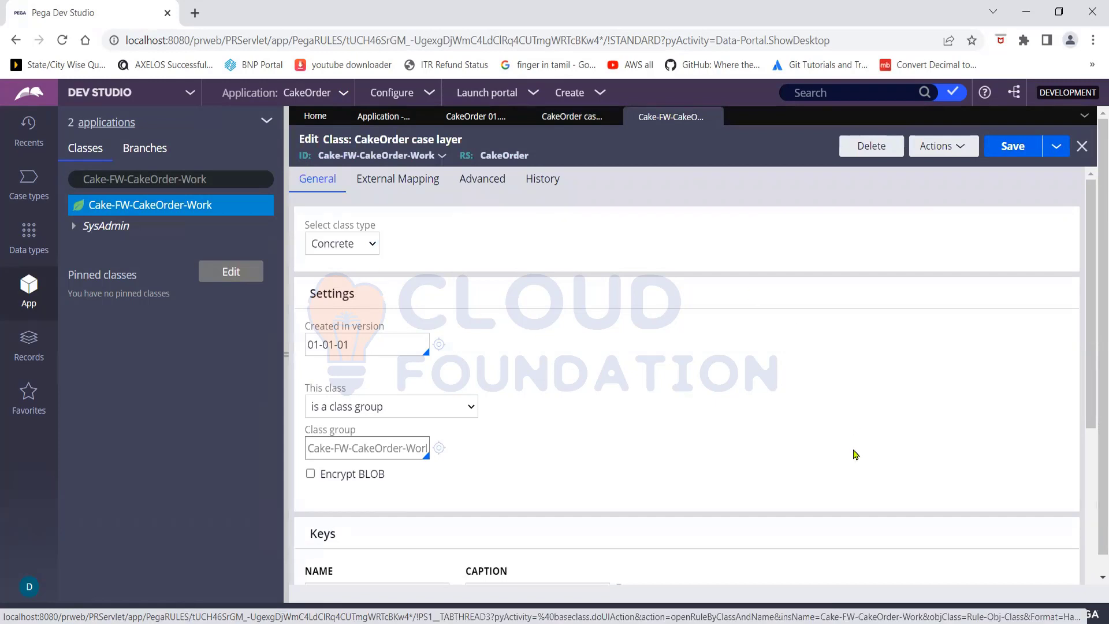
{"action": "left_click_drag", "start_coordinate": [1091, 267], "coordinate": [1090, 436]}
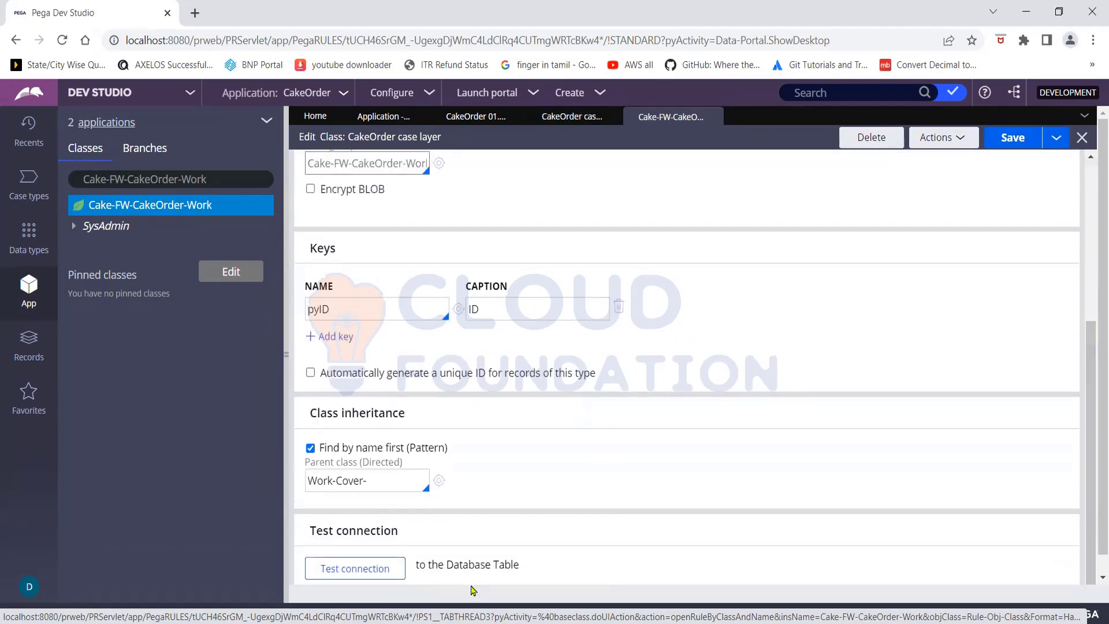
- Test the connection, confirm mapping to data.pc_Cake_FW_CakeOrder_Work with no problems, and minimize results
{"action": "left_click", "coordinate": [370, 572]}
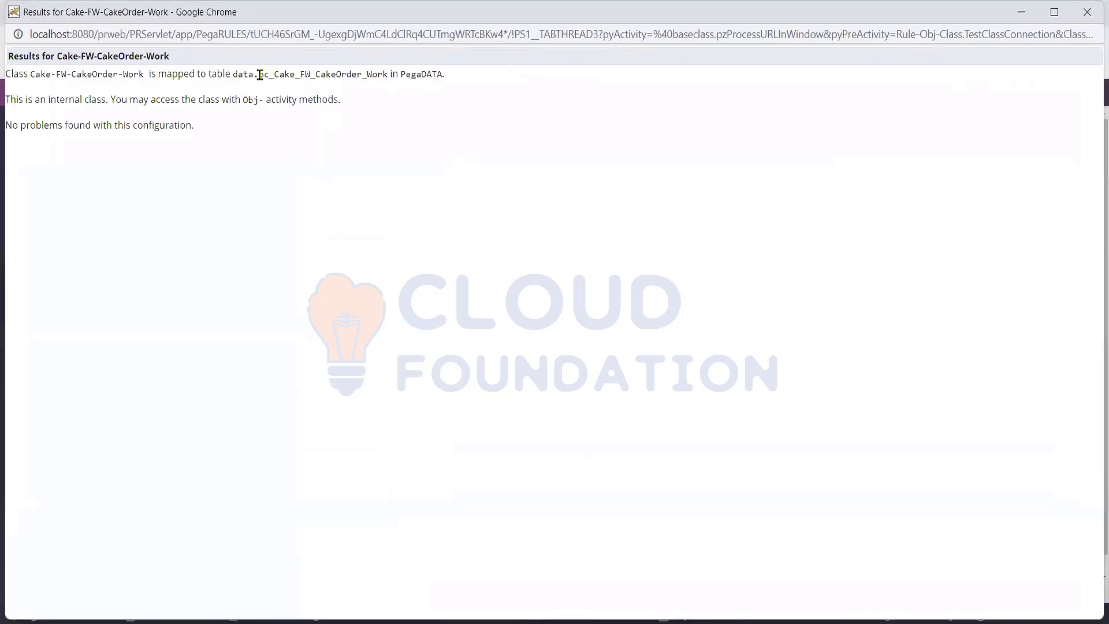
{"action": "left_click_drag", "start_coordinate": [234, 73], "coordinate": [388, 77]}
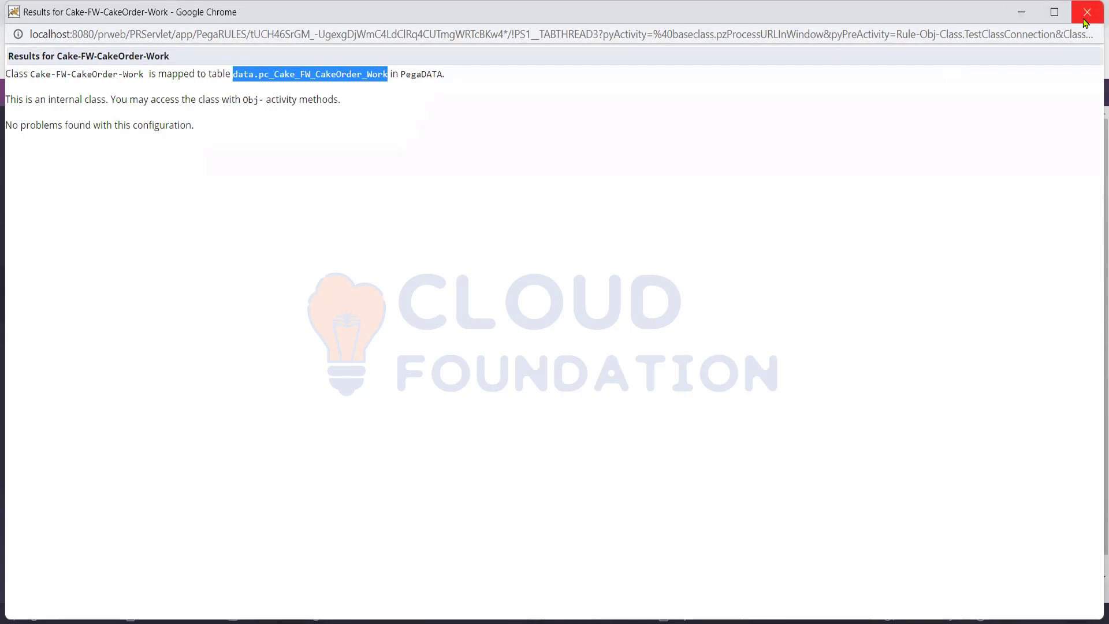
{"action": "left_click", "coordinate": [1021, 12]}
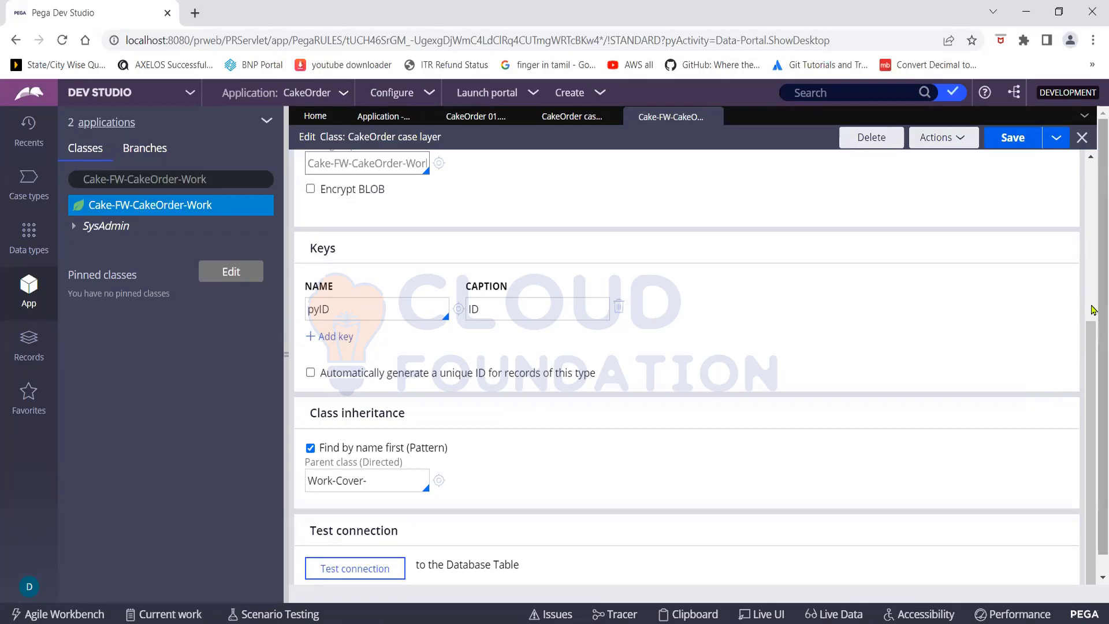
- Inspect the pyID key with caption ID in the Keys section without changing it
{"action": "mouse_move", "coordinate": [1091, 358]}
{"action": "left_mouse_down"}
{"action": "mouse_move", "coordinate": [1084, 292]}
{"action": "mouse_move", "coordinate": [1087, 360]}
{"action": "left_mouse_up"}
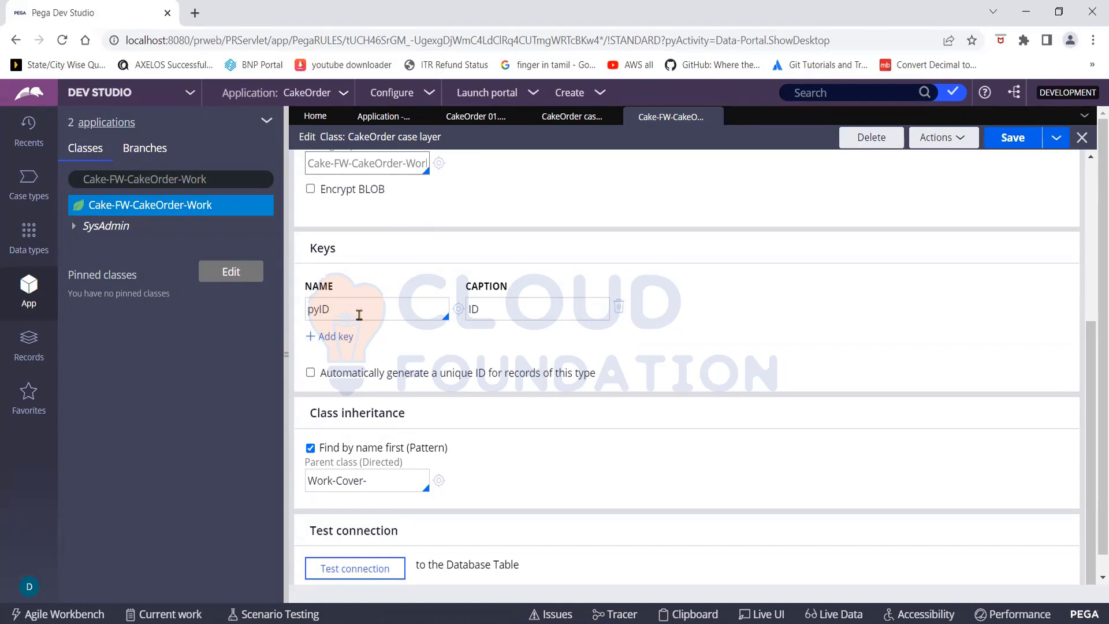
{"action": "left_click", "coordinate": [394, 309]}
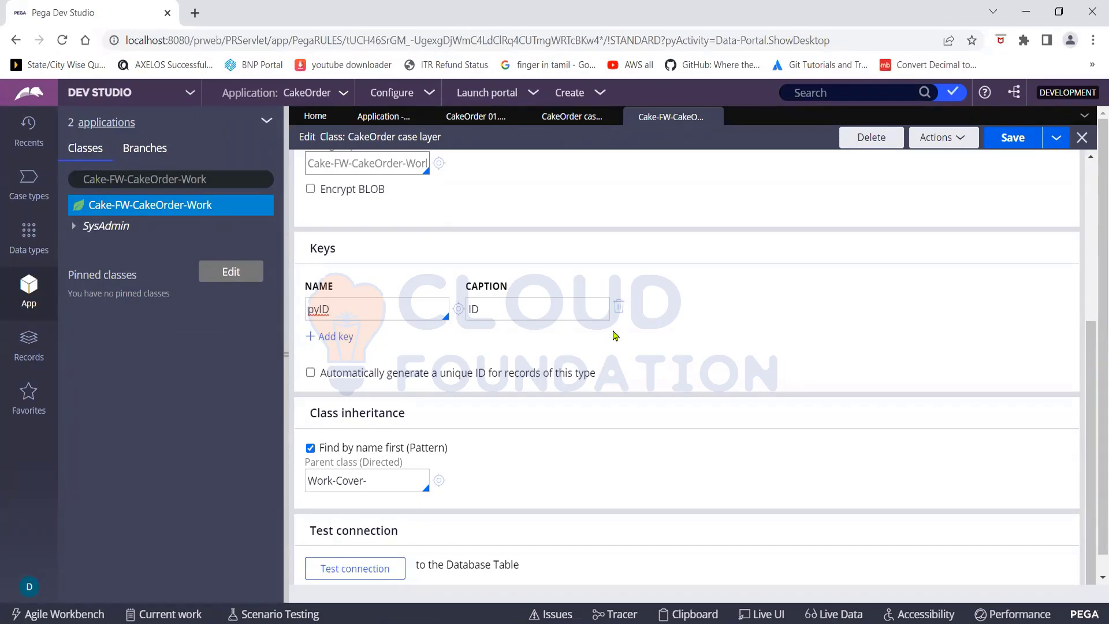
{"action": "left_click", "coordinate": [698, 329]}
{"action": "scroll", "coordinate": [804, 272], "scroll_direction": "up", "scroll_amount": 1}
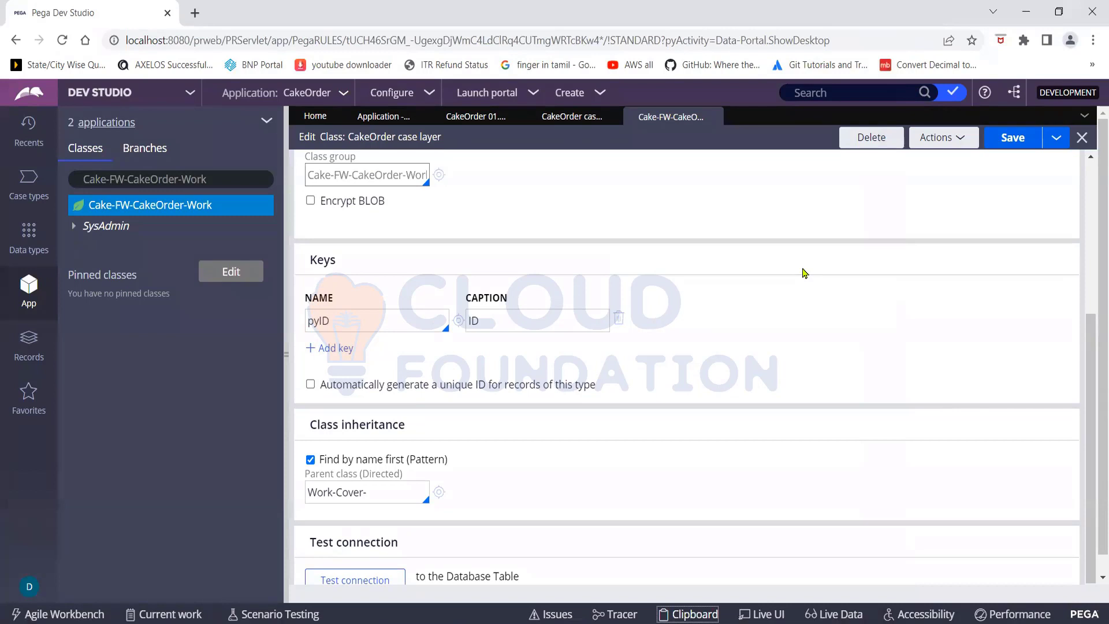